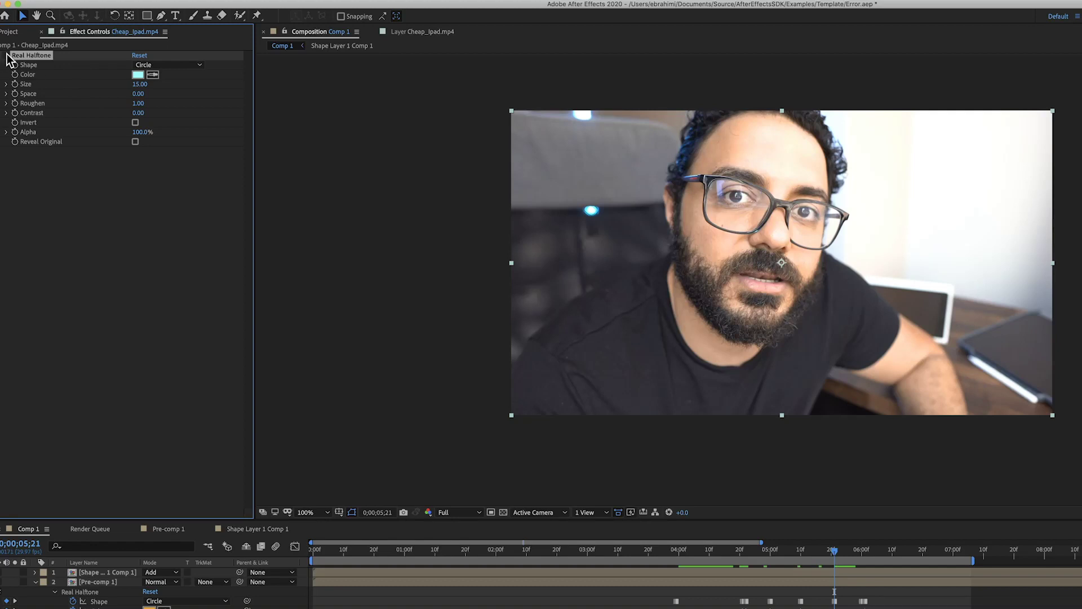
Preview the Square, Triangle and Diamond halftone shapes on the webcam clip
scroll(552, 191, up, 1)
click(169, 65)
click(167, 87)
click(181, 65)
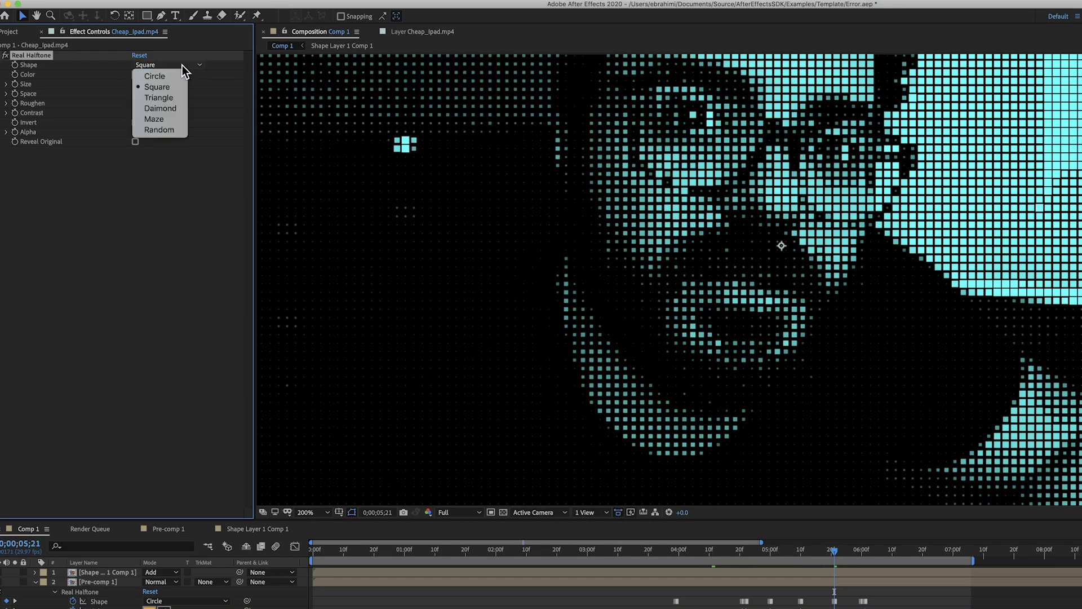
click(165, 99)
click(188, 65)
click(164, 110)
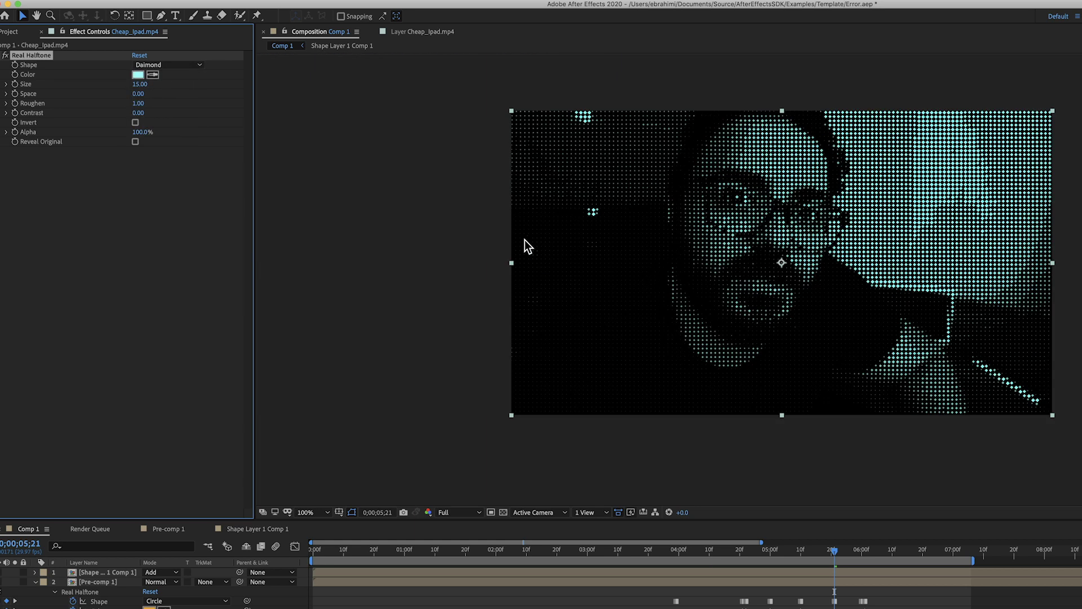
Try the Maze and Random shapes, then return the halftone to Circle
click(157, 119)
scroll(489, 174, down, 1)
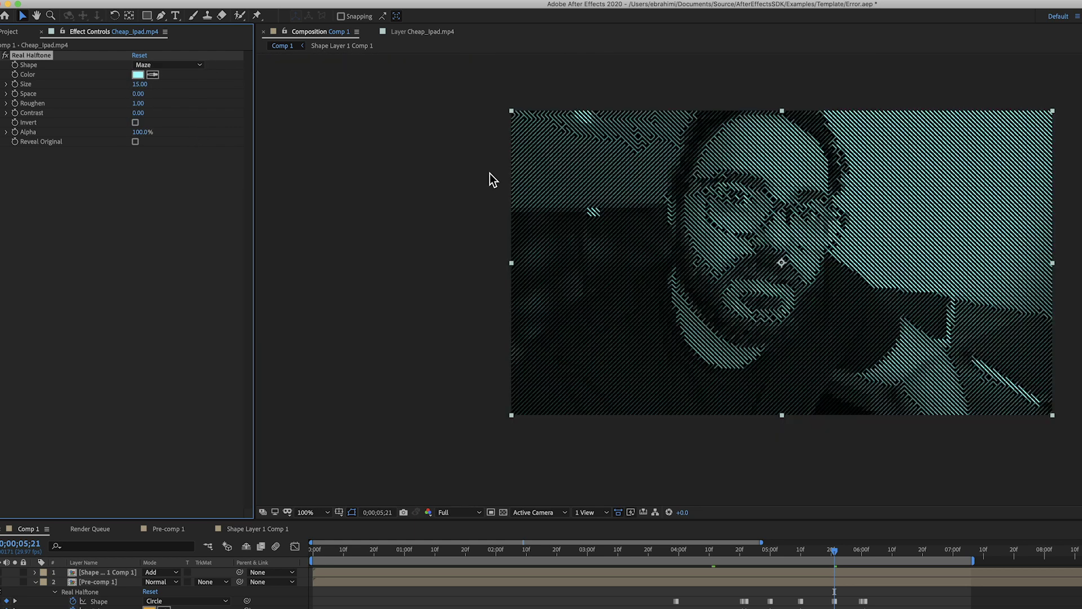
click(172, 65)
click(165, 133)
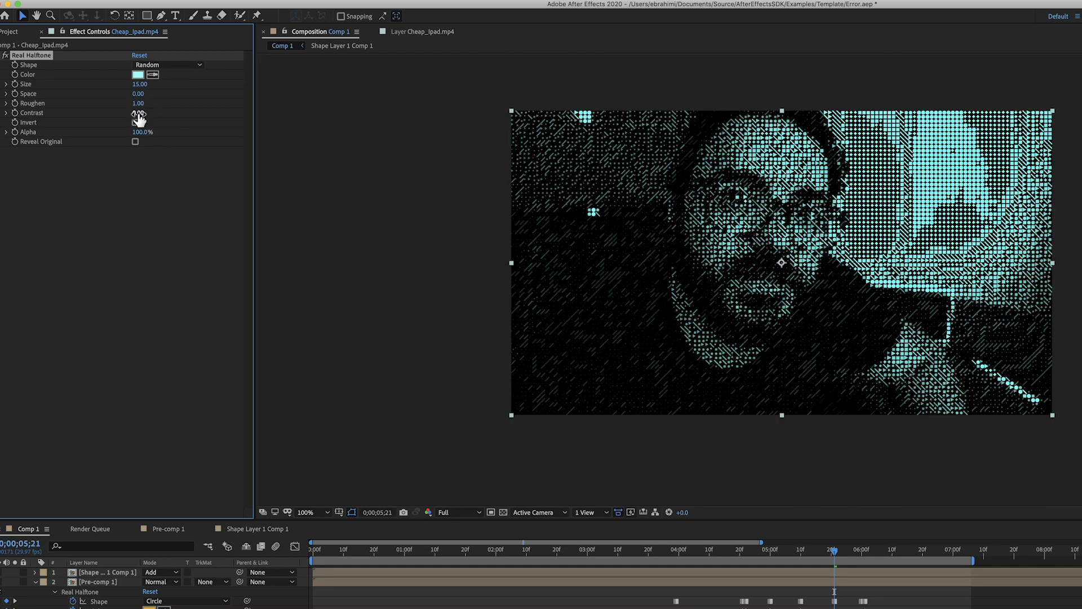
click(179, 66)
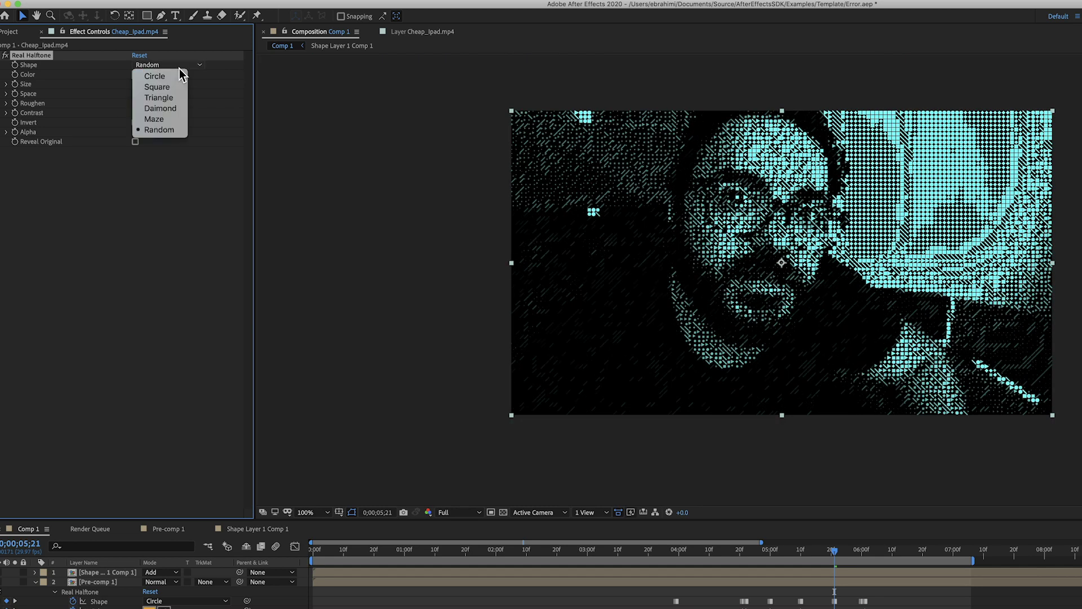
click(169, 76)
Set Roughen to 83 and Contrast to 237, briefly trying Invert on and off
mouse_move(173, 115)
mouse_down()
mouse_move(145, 114)
mouse_move(188, 106)
mouse_move(270, 120)
mouse_move(248, 156)
mouse_up()
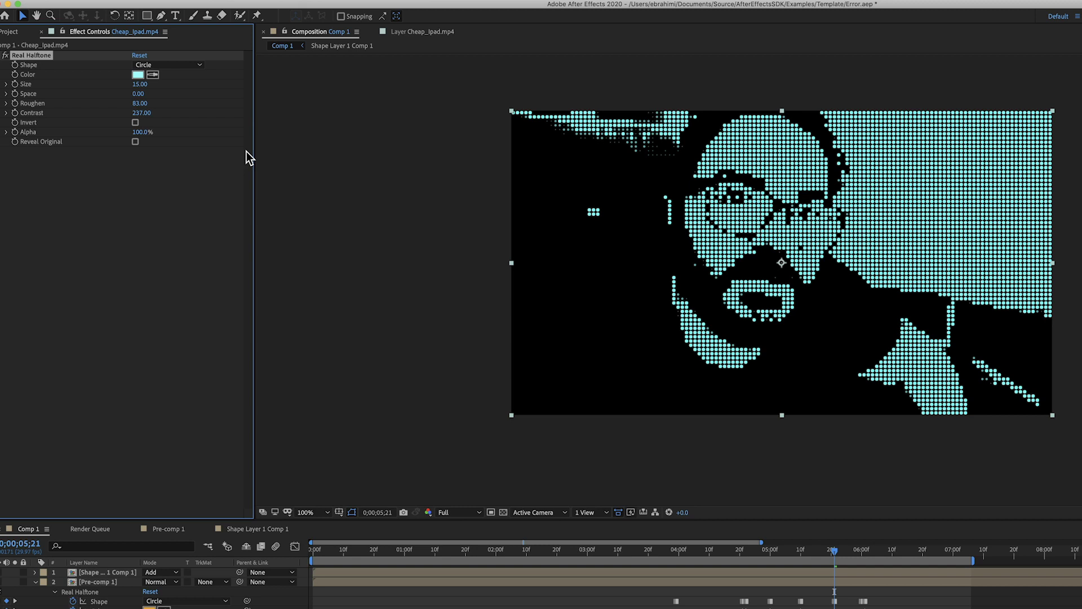
click(136, 123)
click(135, 122)
Toggle Reveal Original on and off, then switch the dots to Square
click(137, 142)
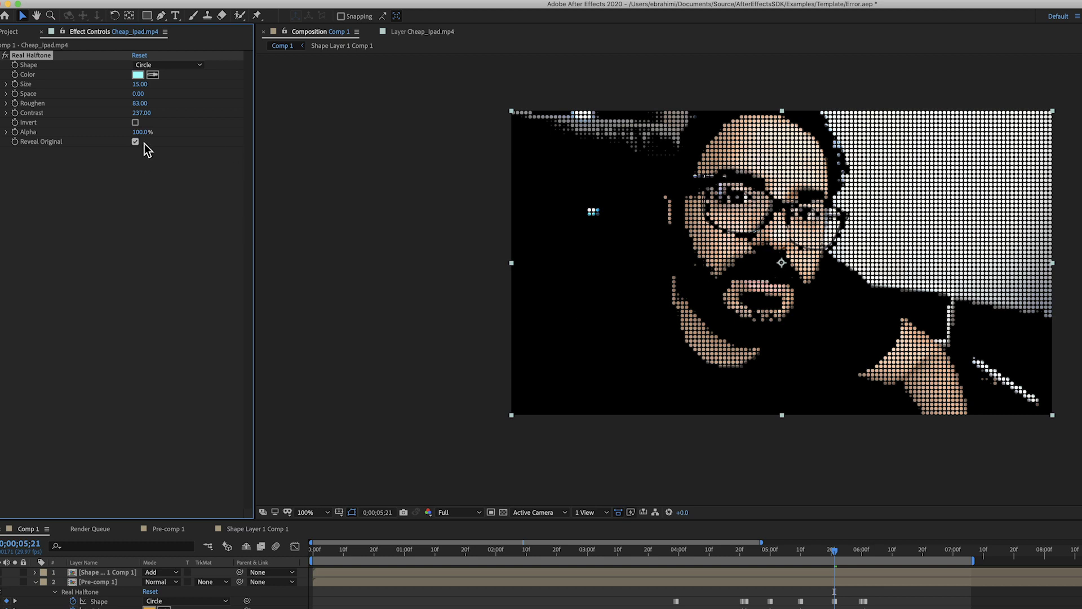
click(135, 142)
click(169, 65)
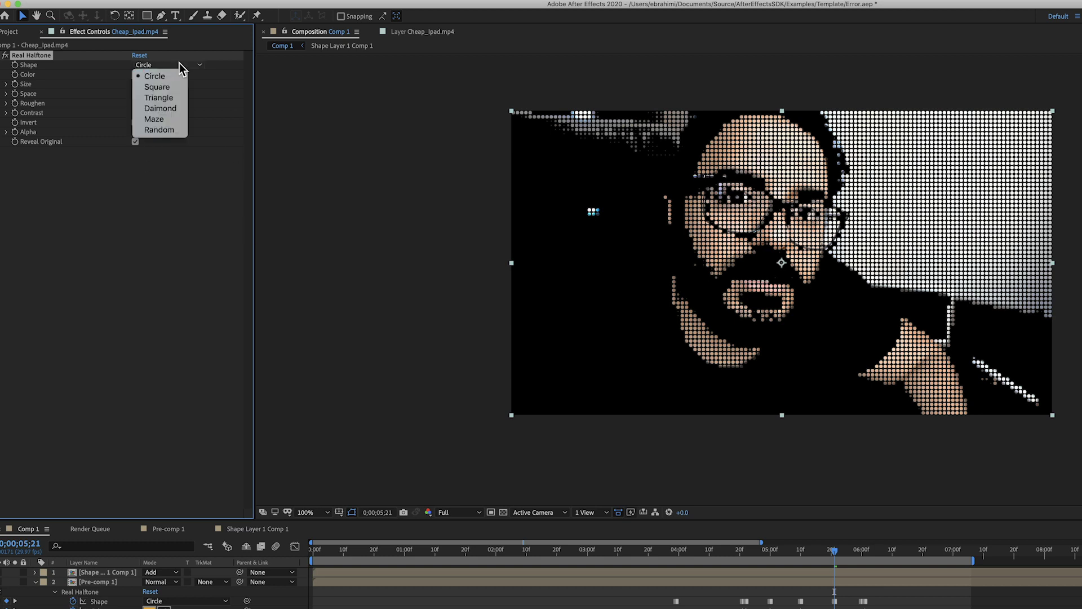
click(144, 86)
Set the halftone Space to 10 and step the playhead back a few frames
drag(139, 93, 142, 93)
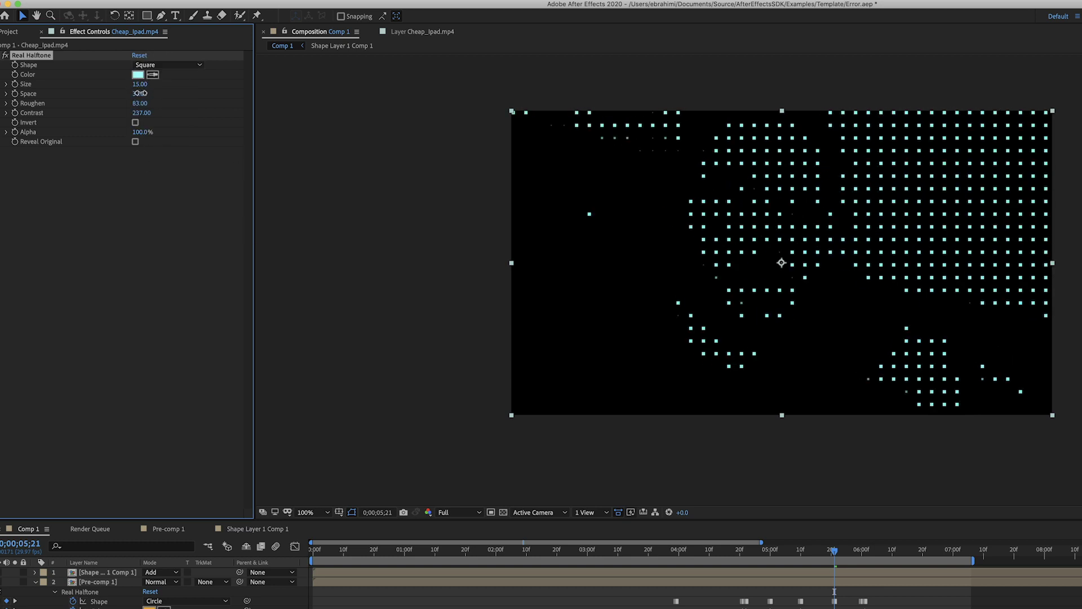
key(Return)
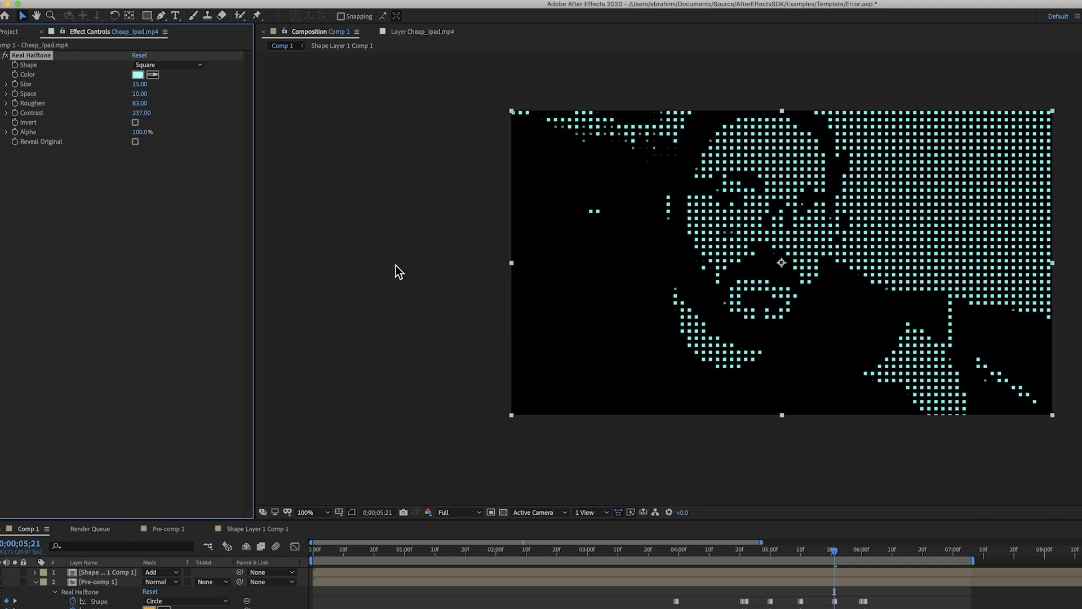
drag(836, 552, 831, 552)
Cycle through Random and other dot shapes, ending on Circle
click(183, 64)
click(187, 65)
click(188, 66)
click(169, 133)
click(200, 66)
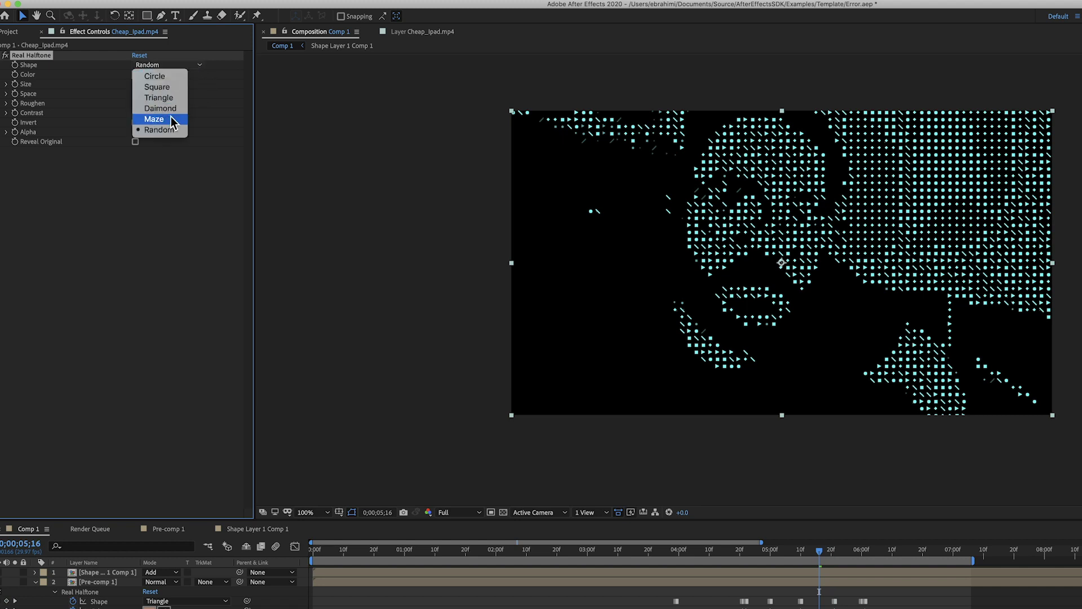
click(177, 117)
click(181, 65)
click(181, 66)
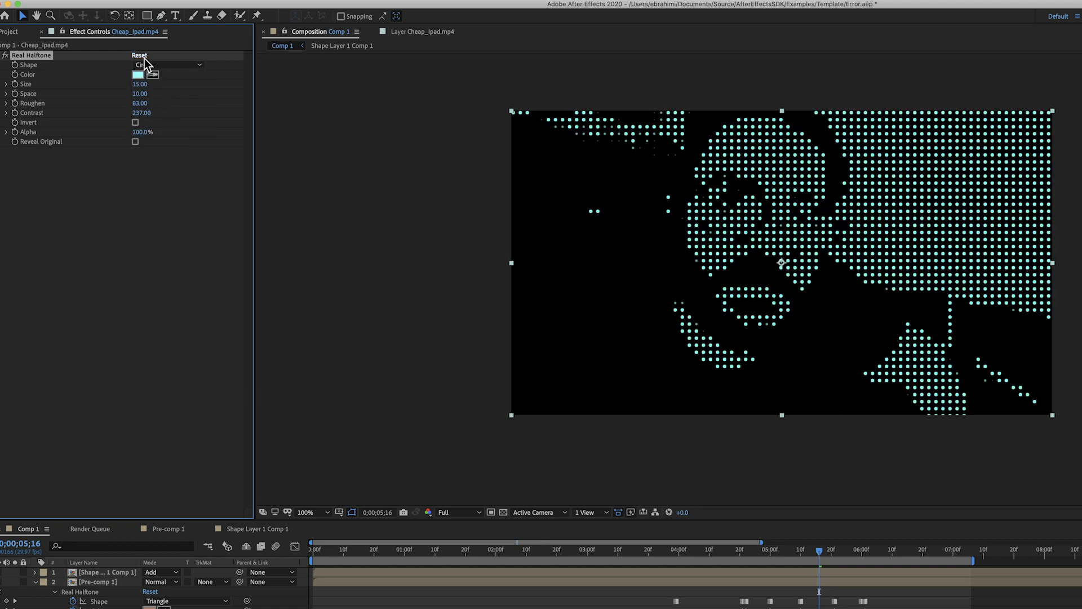
Reset Real Halftone to defaults and check the dots' Alpha is 100%
click(139, 56)
drag(129, 133, 208, 137)
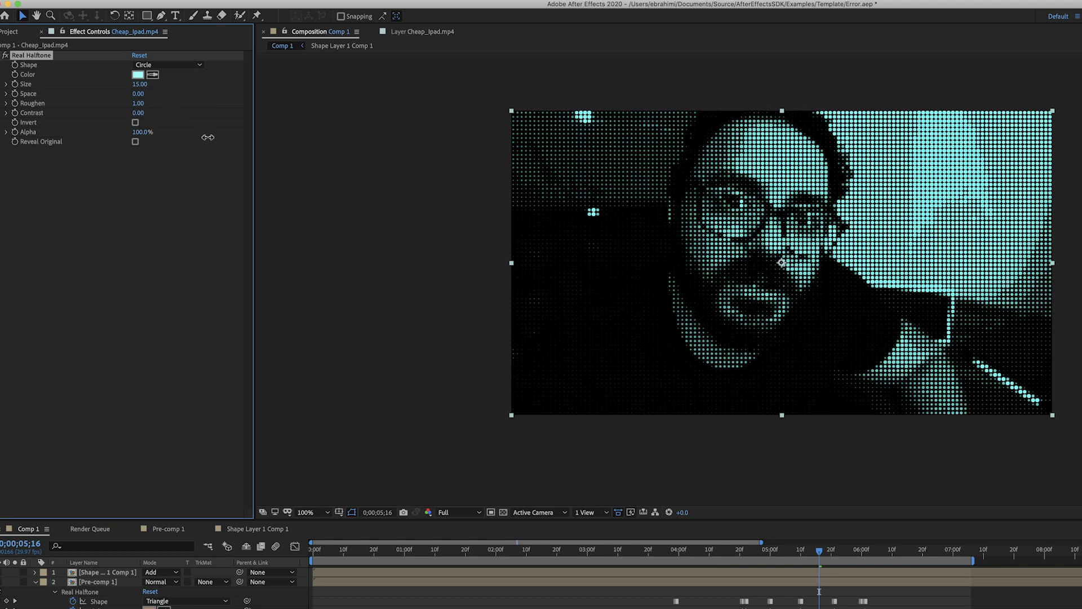
key(period)
drag(102, 132, 322, 139)
click(502, 513)
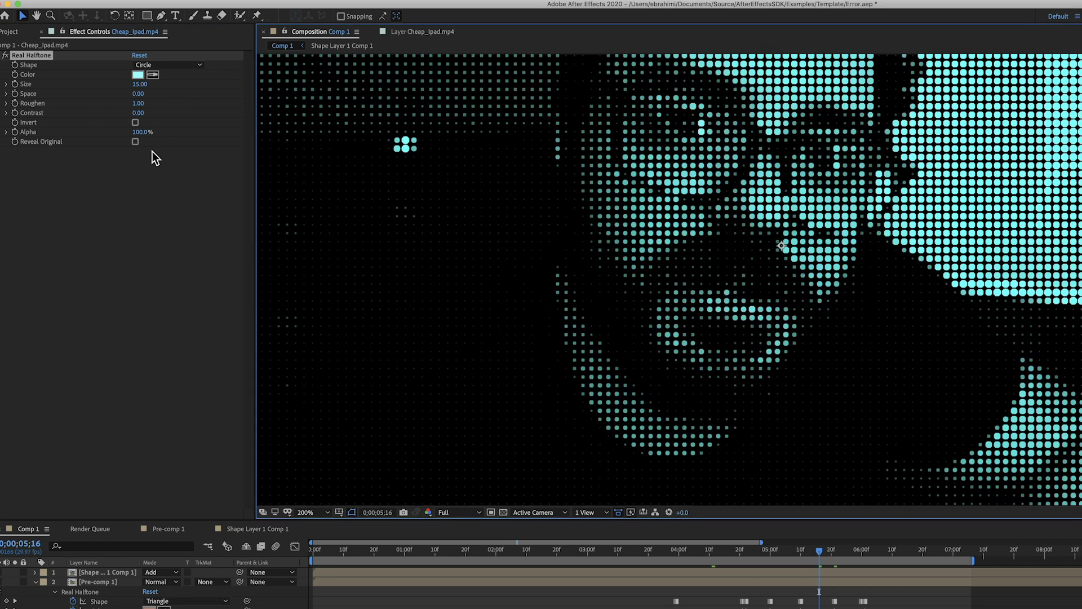
key(comma)
Try a blue-violet and then a light violet dot colour
click(137, 74)
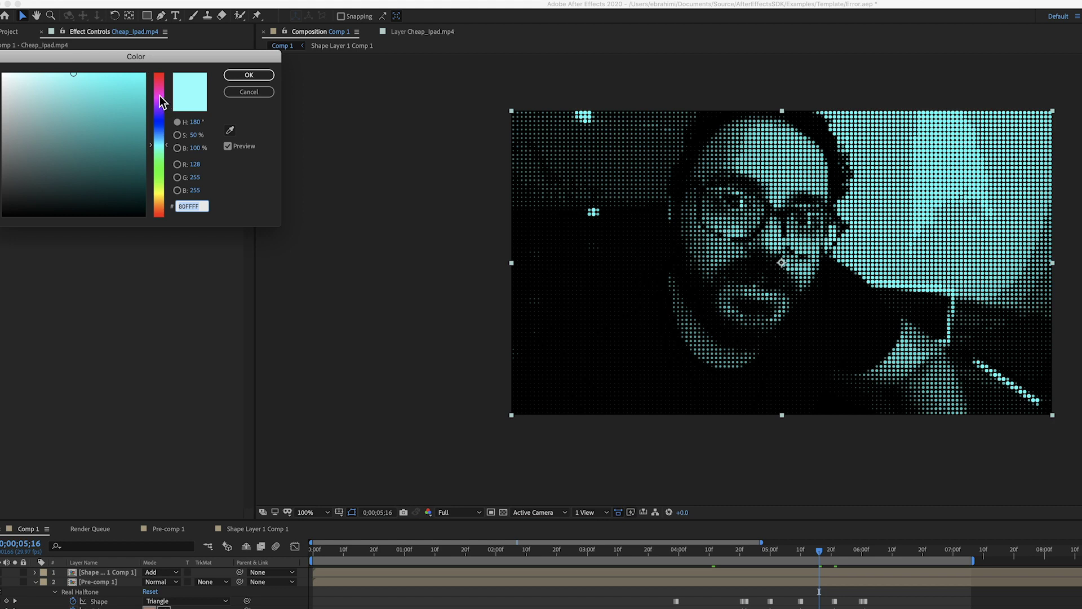
drag(163, 101, 162, 138)
mouse_move(138, 80)
mouse_down()
mouse_move(107, 96)
mouse_move(166, 93)
mouse_move(162, 74)
mouse_move(106, 109)
mouse_move(159, 101)
mouse_move(160, 118)
mouse_up()
click(95, 105)
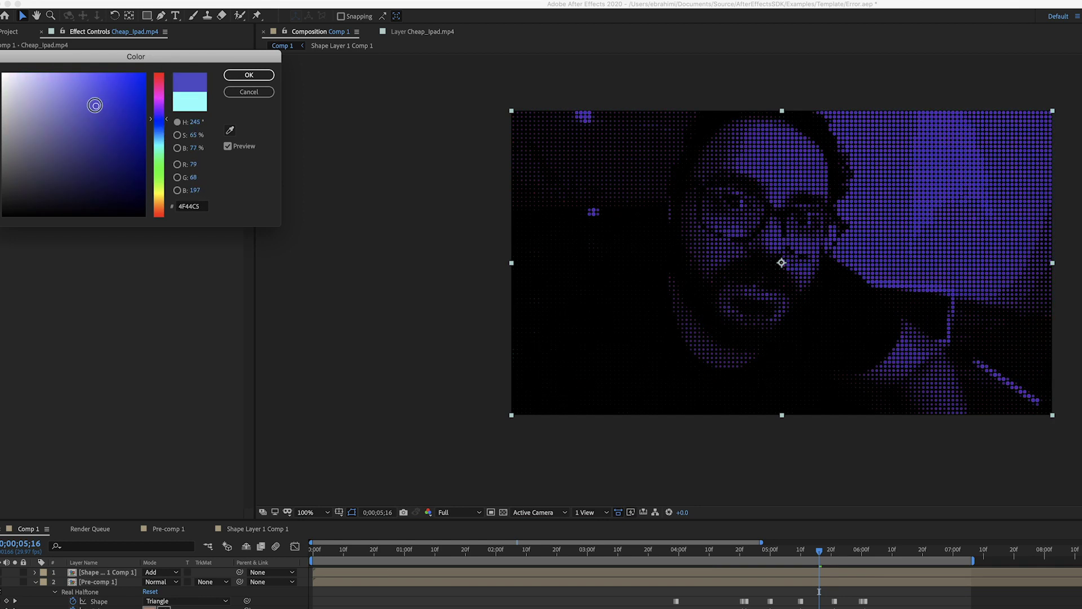
click(248, 74)
click(139, 72)
drag(85, 114, 73, 78)
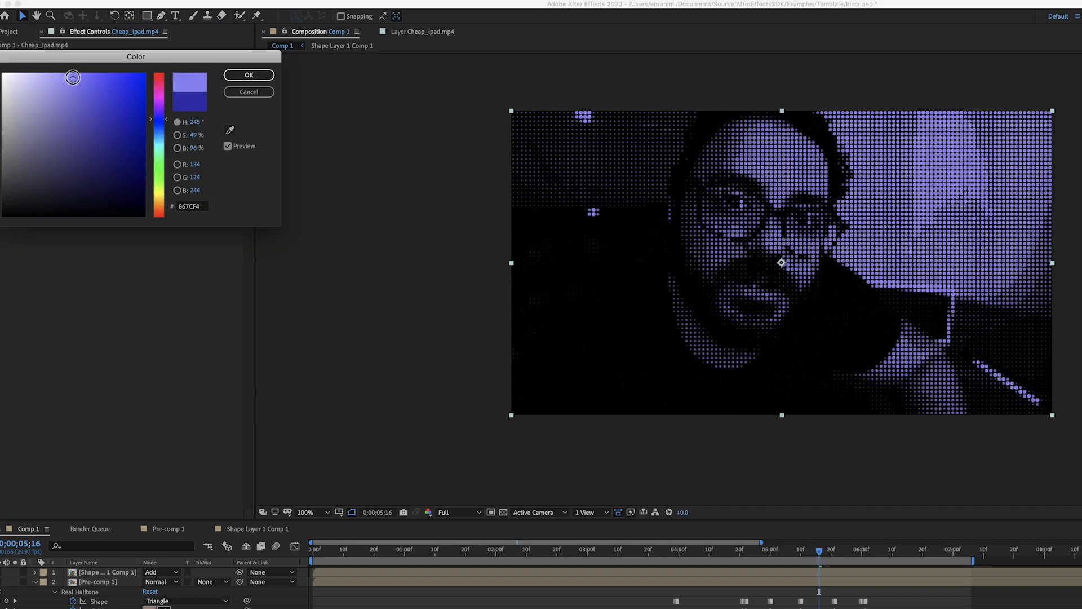
click(259, 73)
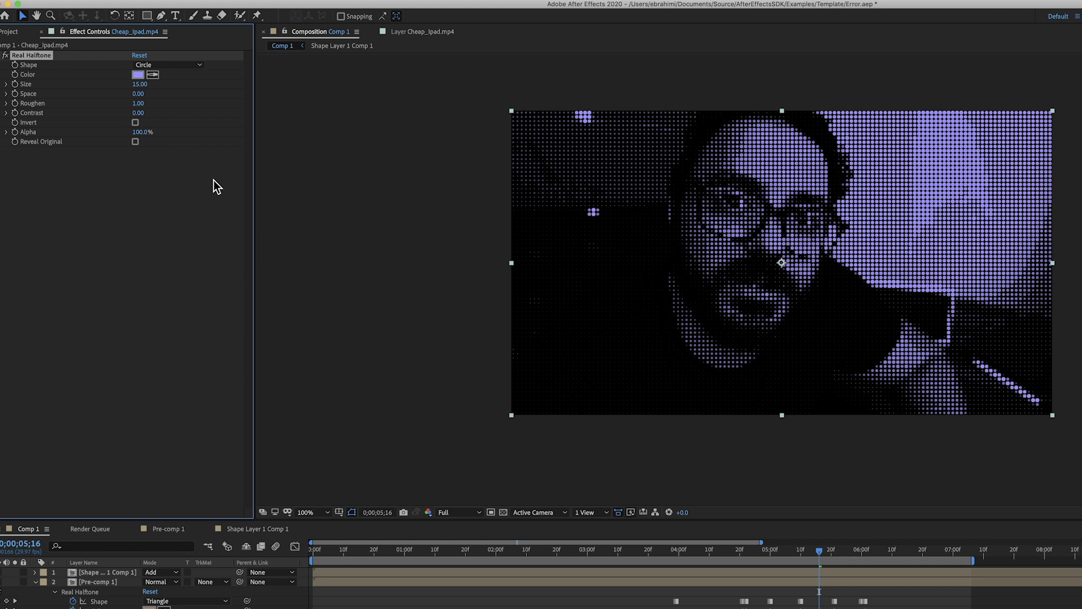
Change the dot colour to salmon red FB9A9A
click(140, 75)
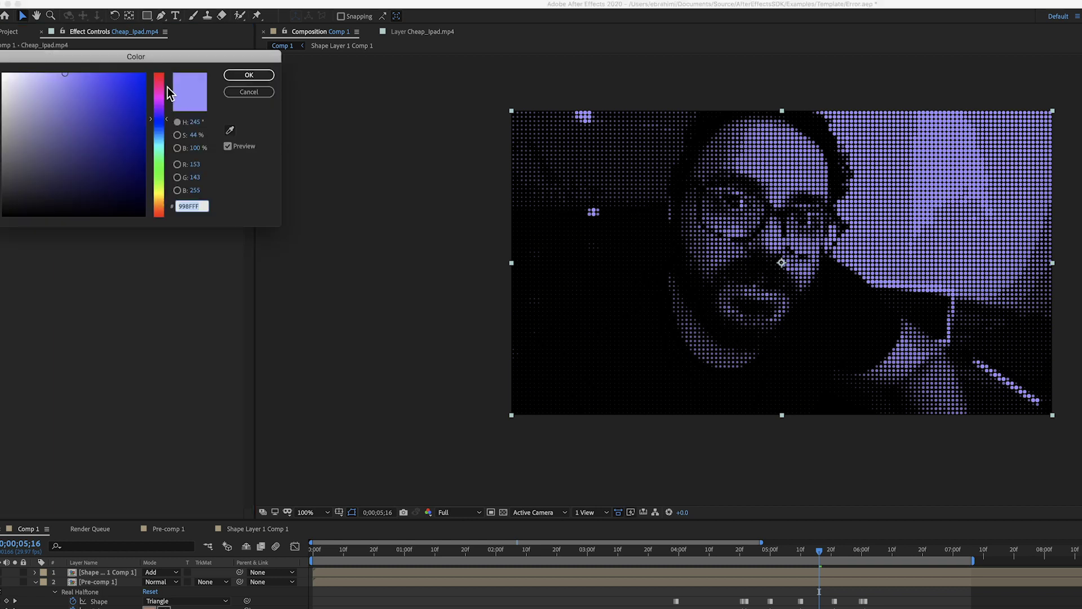
drag(168, 87, 163, 64)
drag(106, 113, 83, 92)
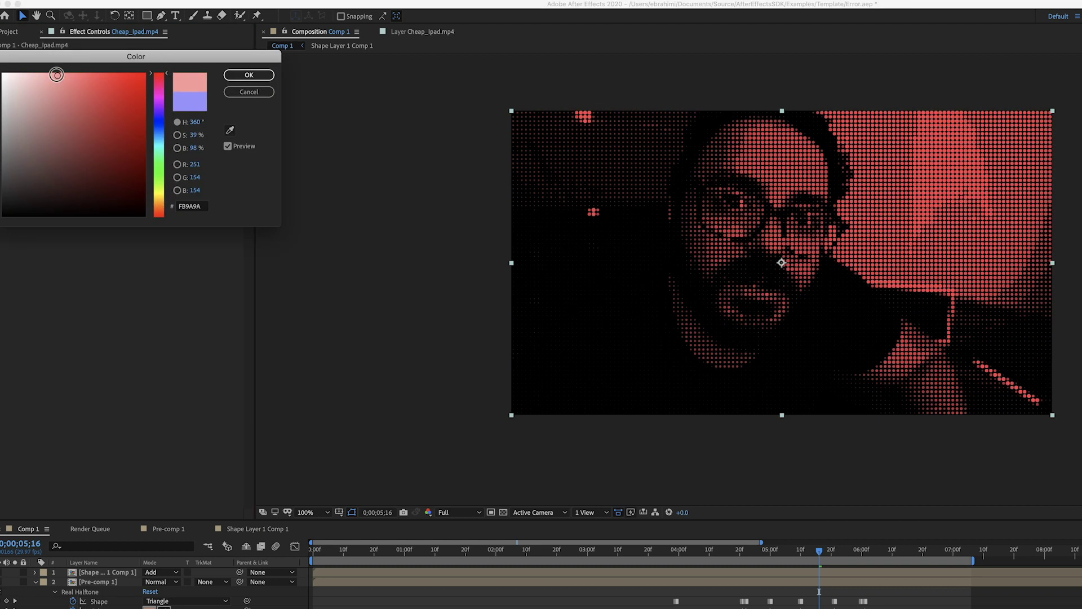
click(249, 75)
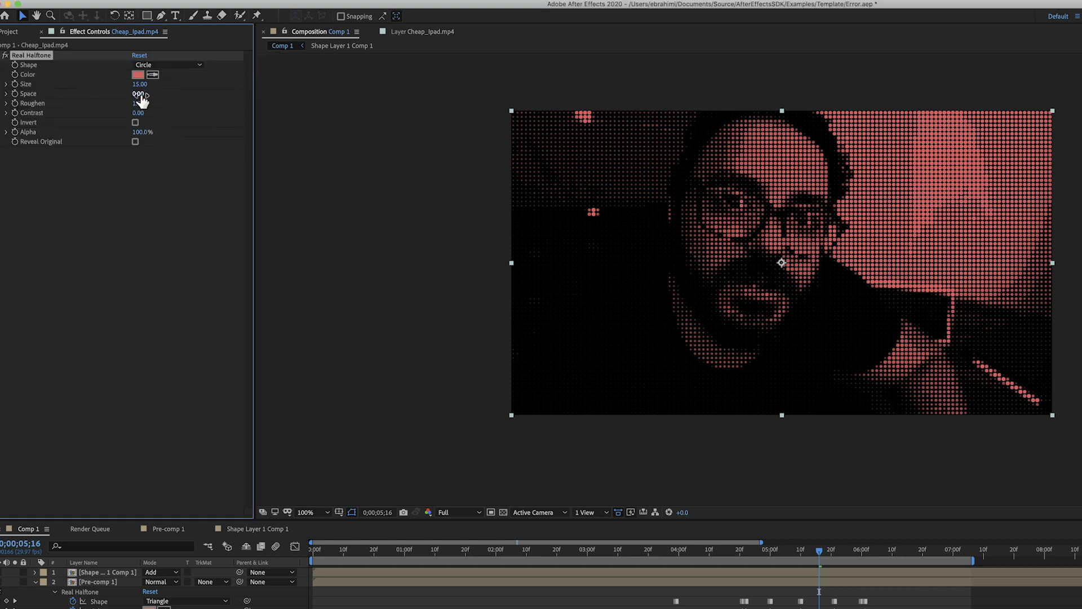
Switch the halftone to white Maze lines at Size 13
drag(141, 99, 137, 93)
click(167, 65)
click(153, 116)
click(195, 128)
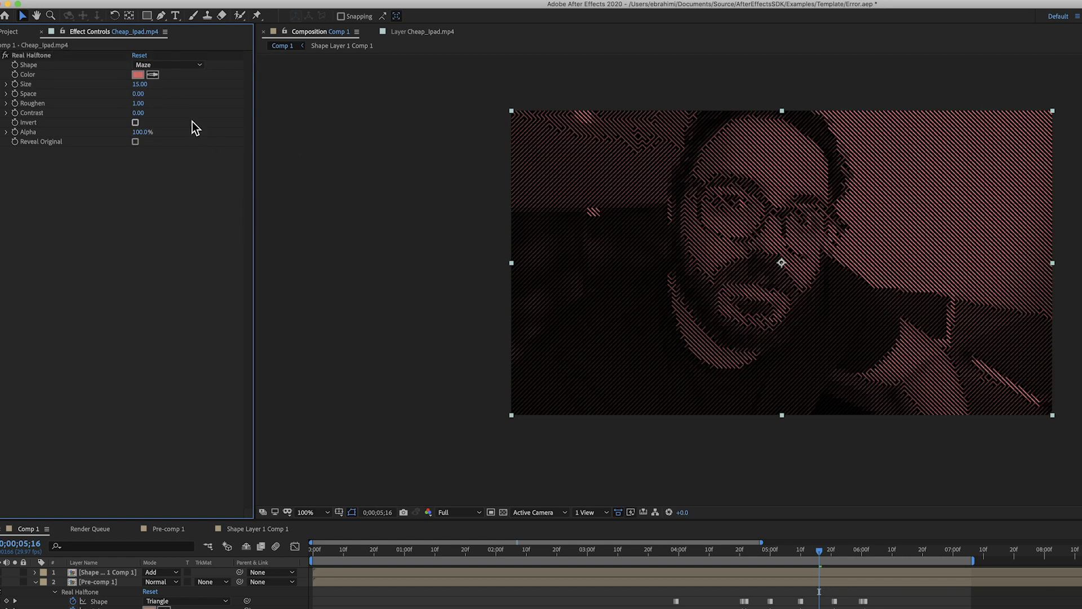
drag(139, 84, 164, 125)
click(138, 75)
click(37, 71)
click(254, 75)
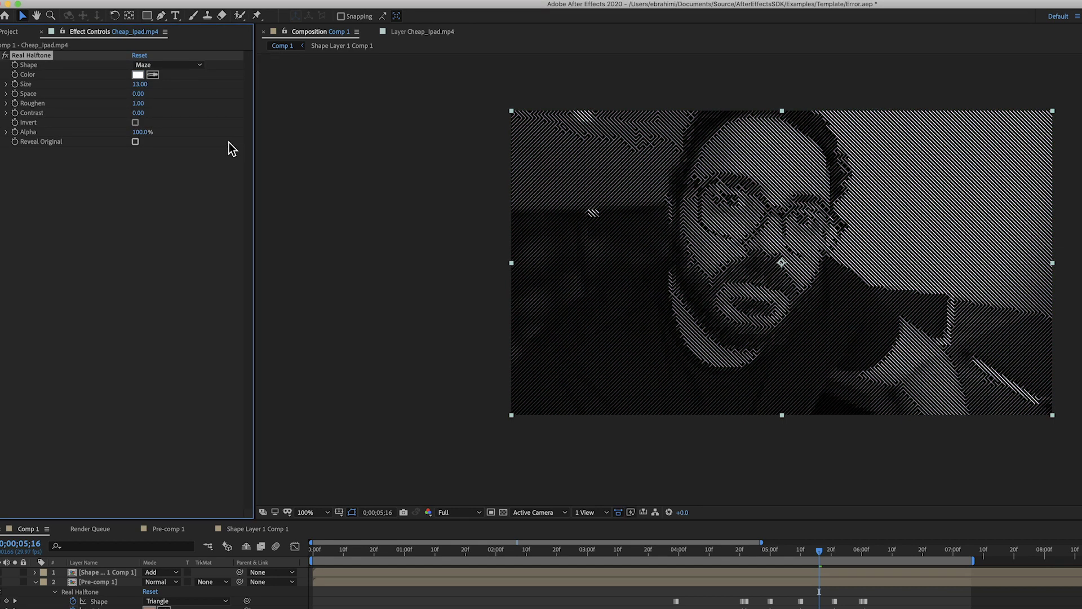
Set Contrast to 114 and Roughen to 74, and turn on Reveal Original
drag(153, 113, 207, 116)
mouse_move(138, 103)
mouse_down()
mouse_move(181, 107)
mouse_move(165, 146)
mouse_up()
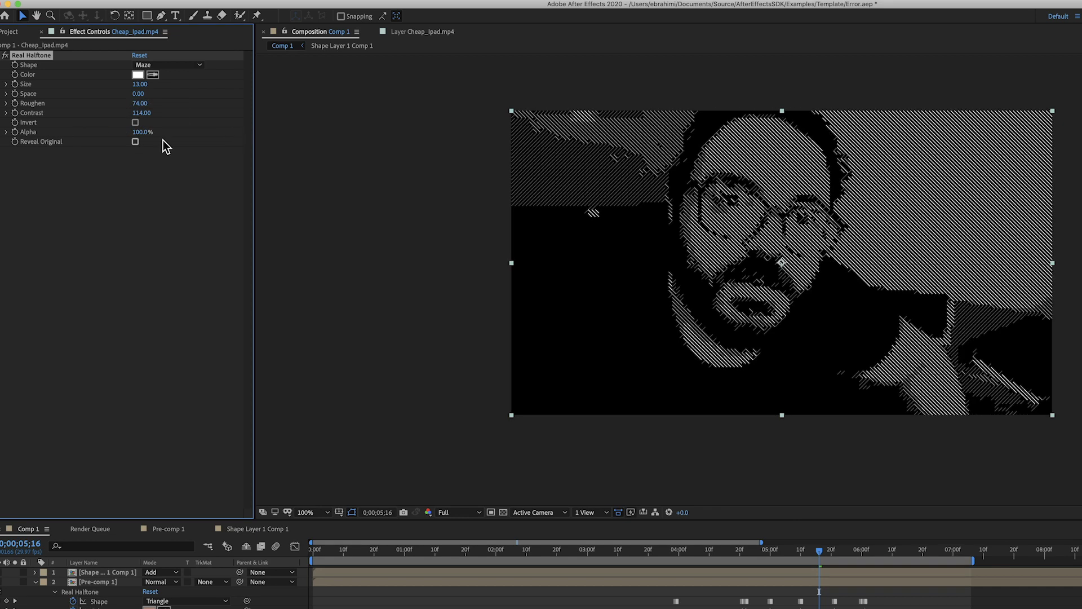
click(136, 141)
key(.)
Try Contrast and Invert changes, then reset Real Halftone to cyan circles at Size 15
key(space)
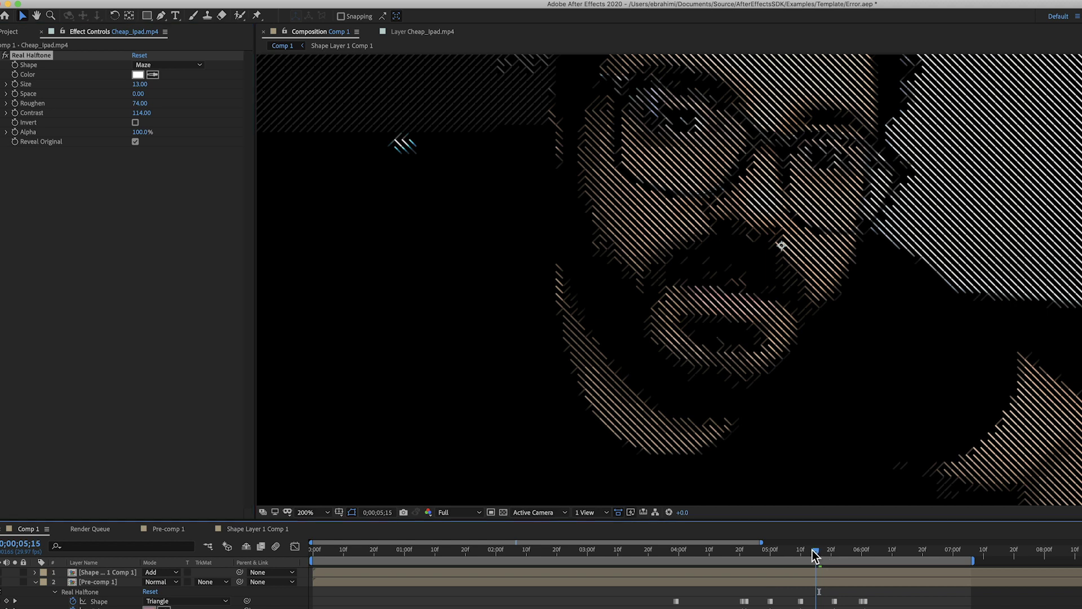
mouse_move(155, 113)
mouse_down()
mouse_move(237, 105)
mouse_move(223, 102)
mouse_up()
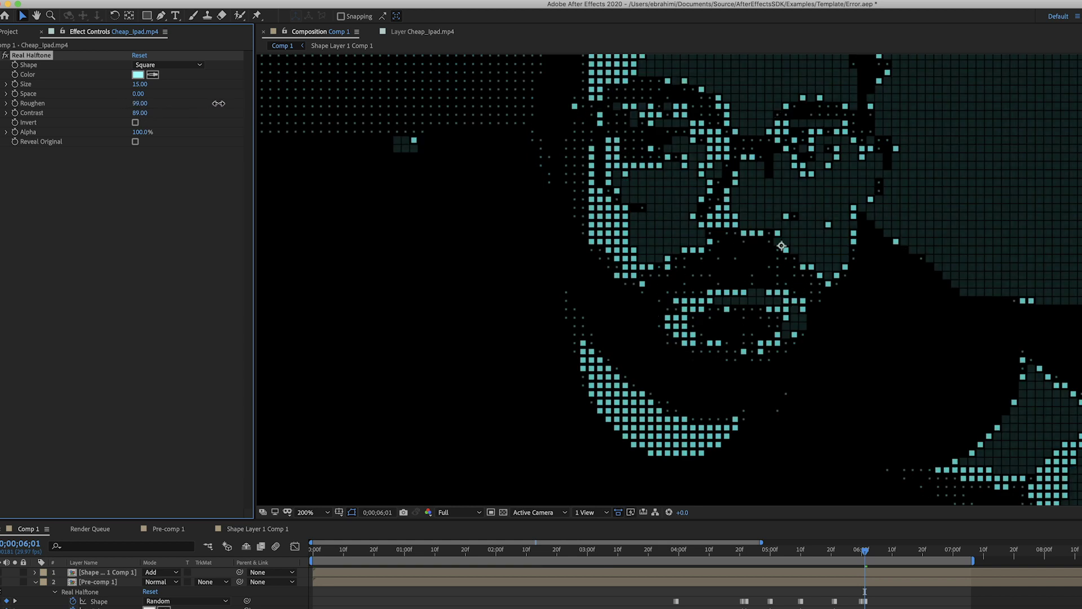
drag(141, 114, 135, 125)
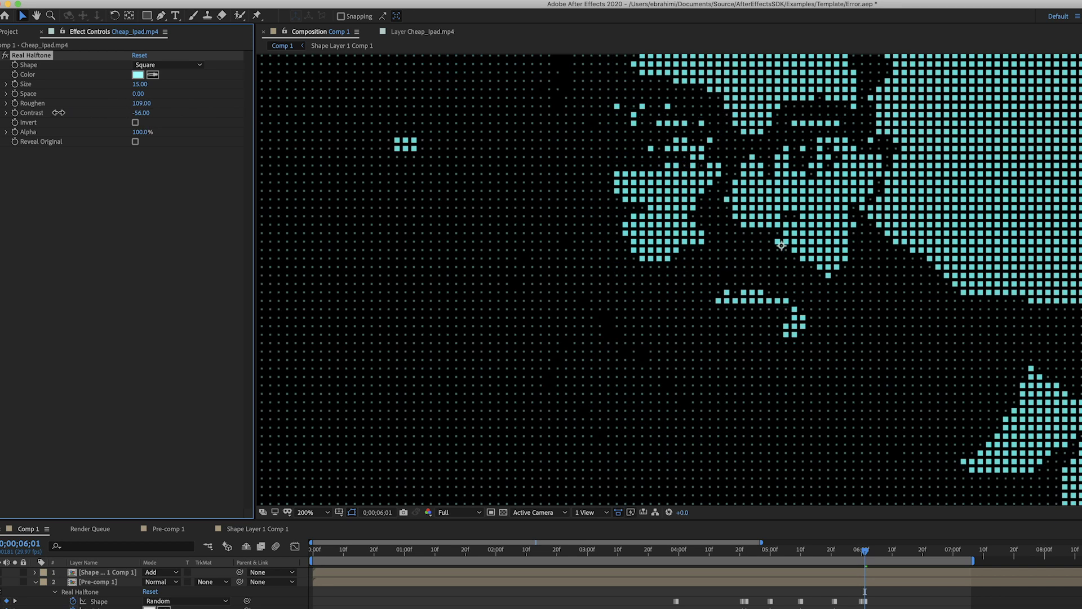
click(135, 123)
key(comma)
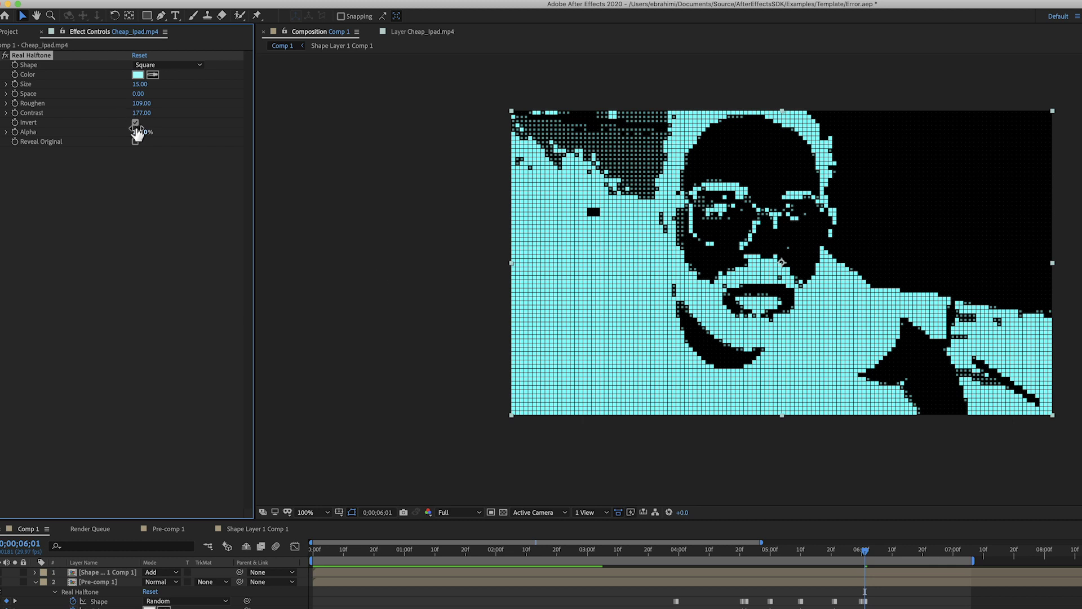
click(135, 122)
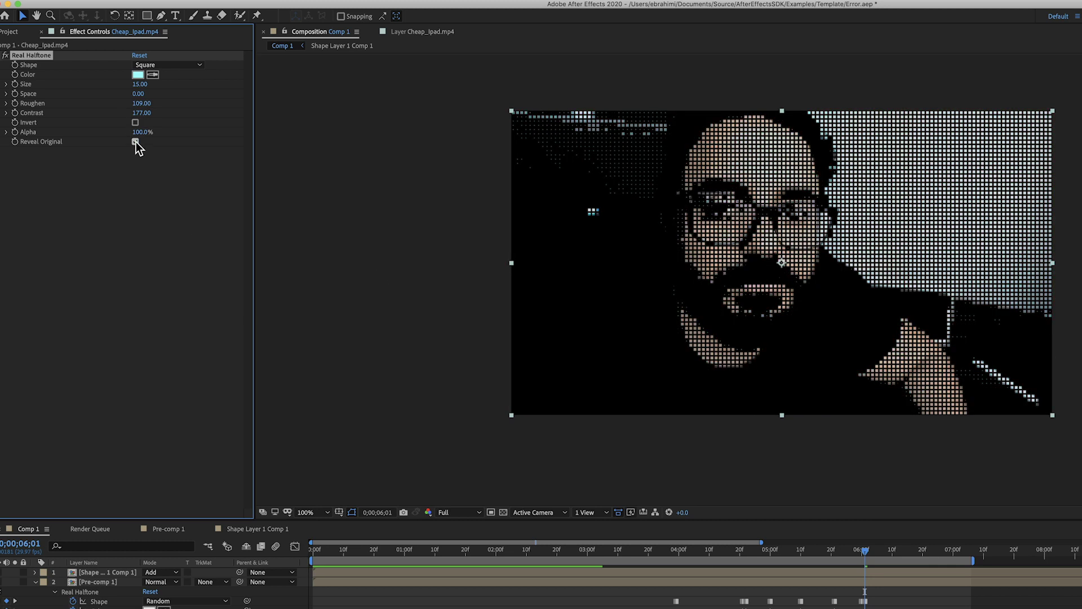
click(140, 55)
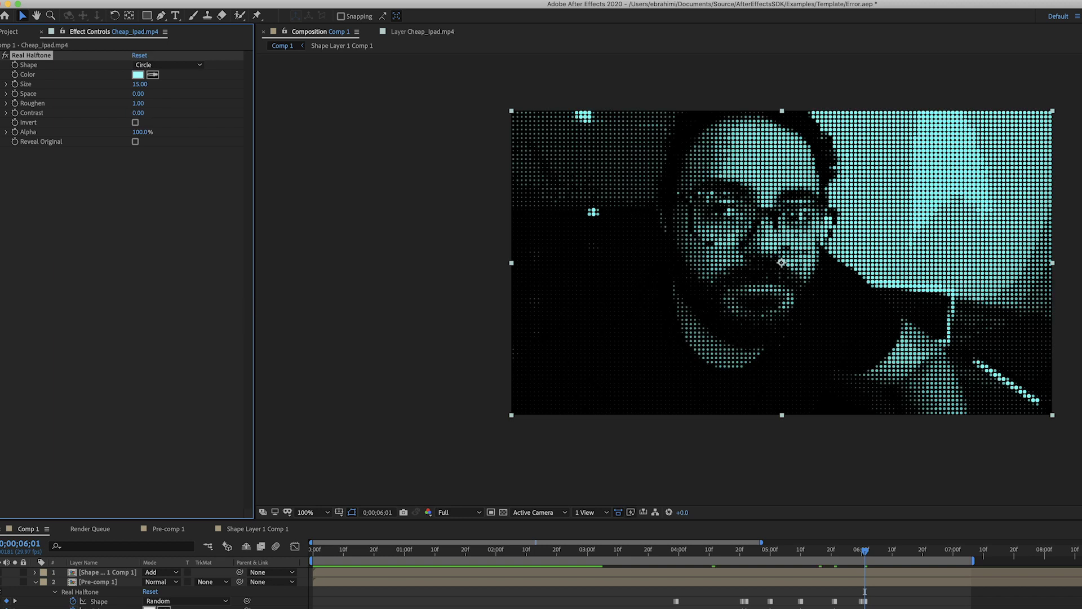
Switch the halftone to Random shapes, then tune Contrast to 88 and Roughen to 60
click(191, 64)
click(172, 133)
click(166, 65)
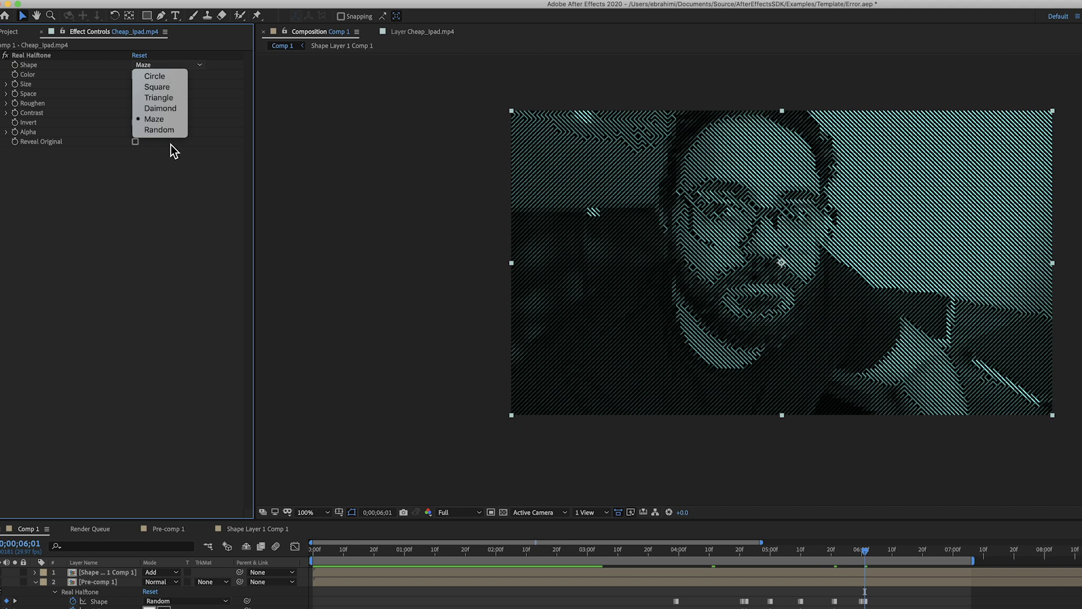
click(170, 141)
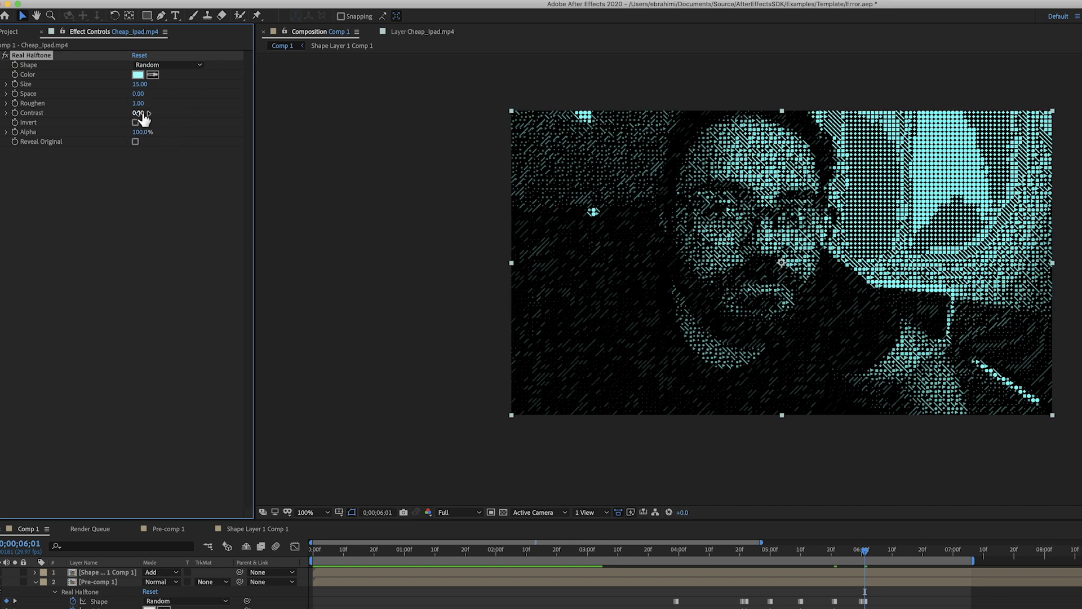
drag(141, 117, 194, 108)
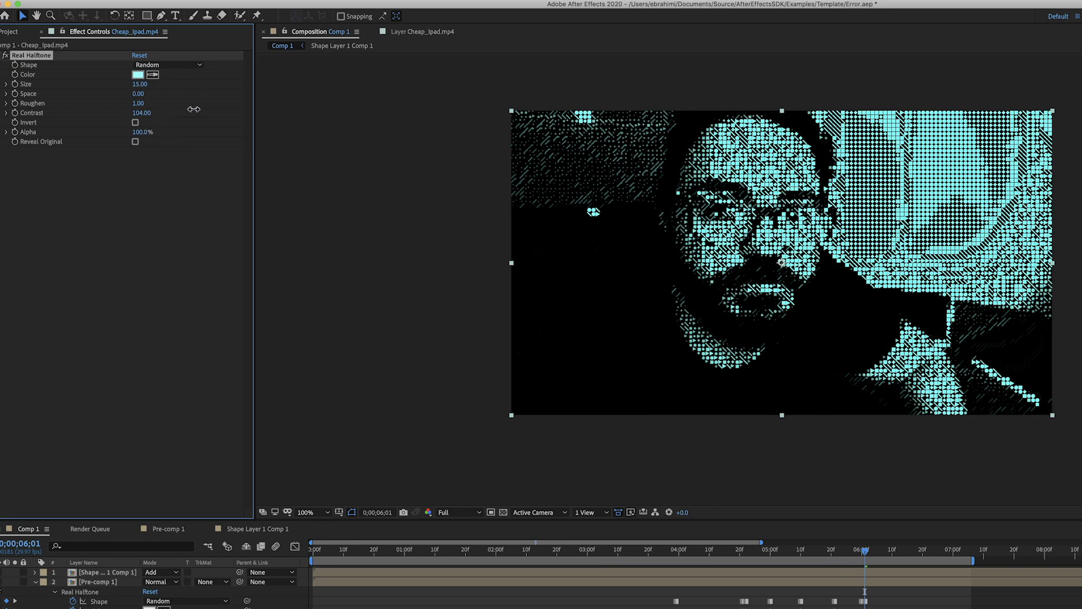
drag(145, 137, 189, 130)
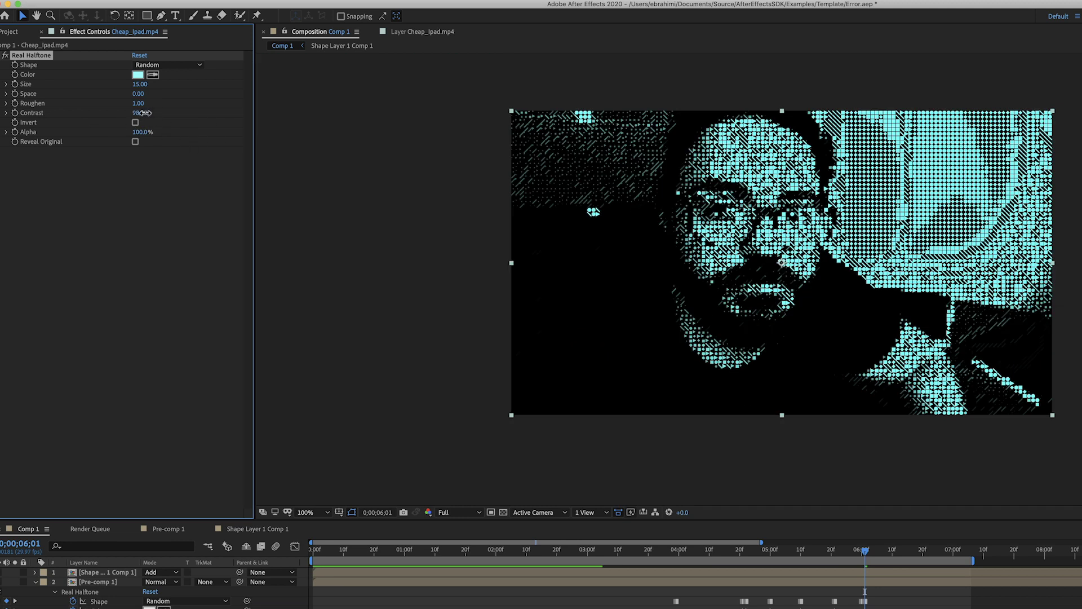
mouse_move(145, 113)
mouse_down()
mouse_move(175, 104)
mouse_move(161, 116)
mouse_up()
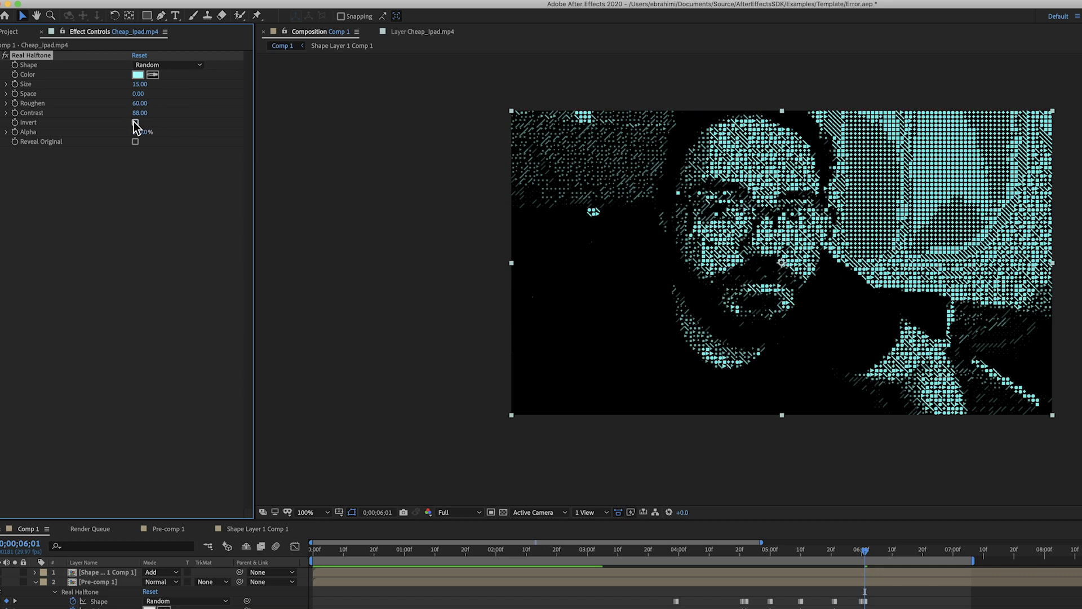
Enter Size 7, then settle the webcam halftone at Size 8 with Contrast 48
text(7)
key(Return)
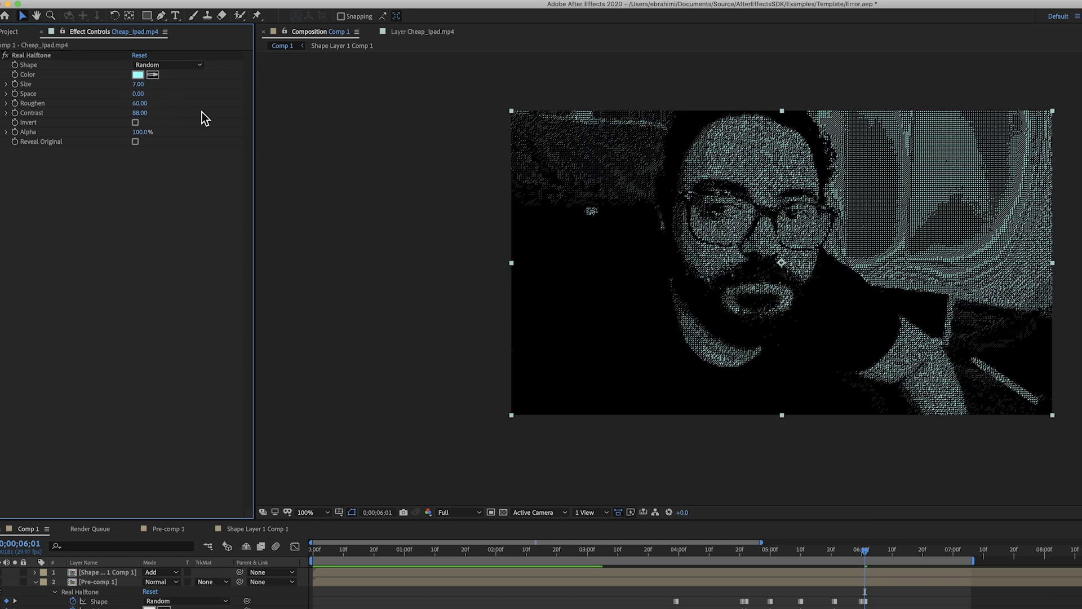
key(period)
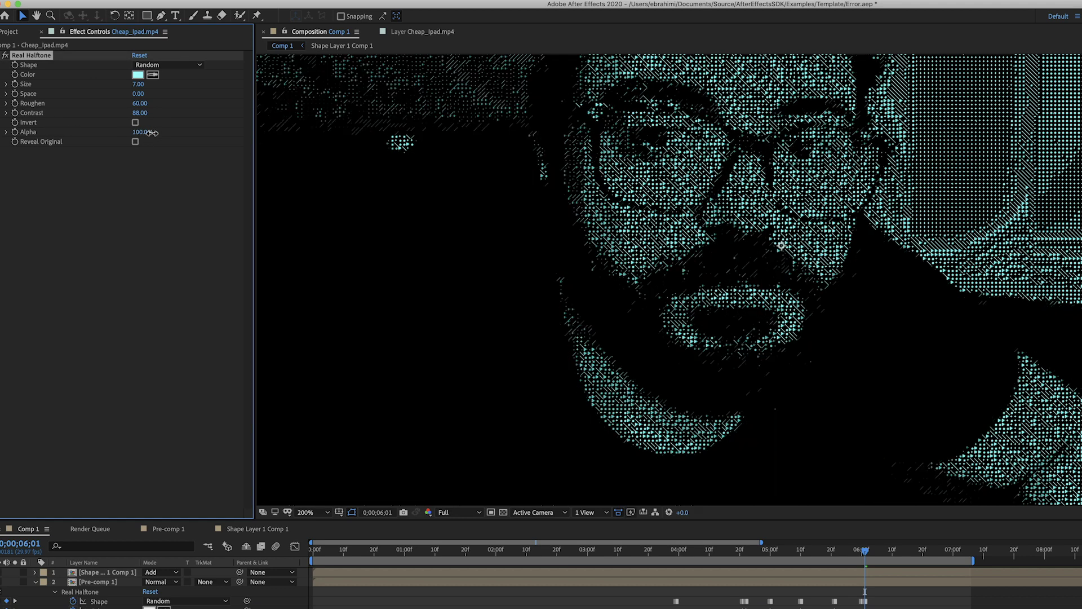
mouse_move(135, 85)
mouse_down()
mouse_move(105, 113)
mouse_move(119, 119)
mouse_up()
key(comma)
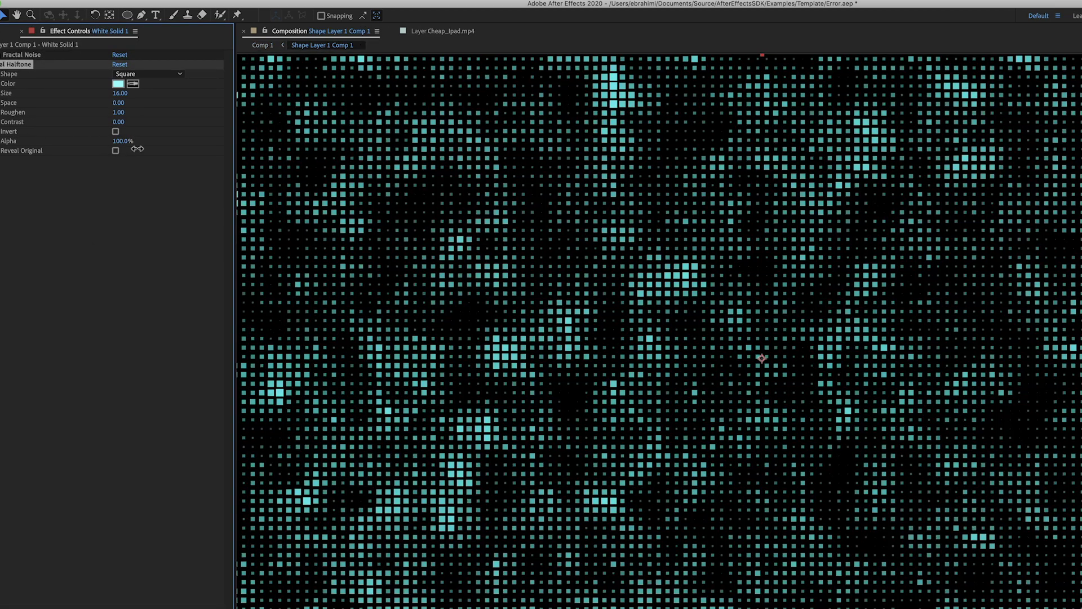
Raise the noise halftone Alpha to 100% and set Contrast to 36
mouse_move(50, 138)
mouse_down()
mouse_move(143, 123)
mouse_move(144, 246)
mouse_up()
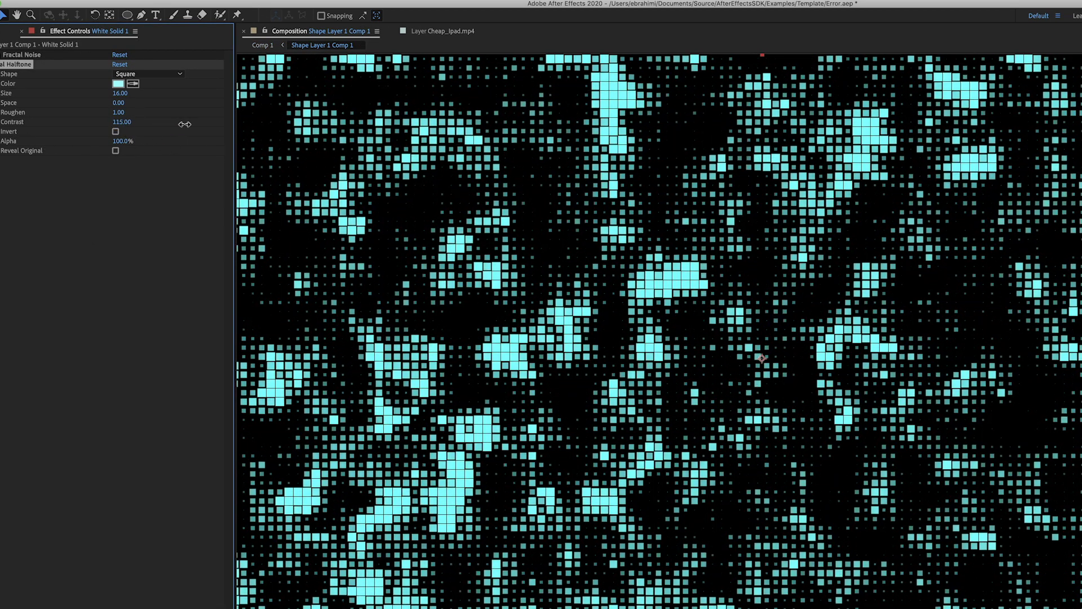
drag(171, 150, 195, 126)
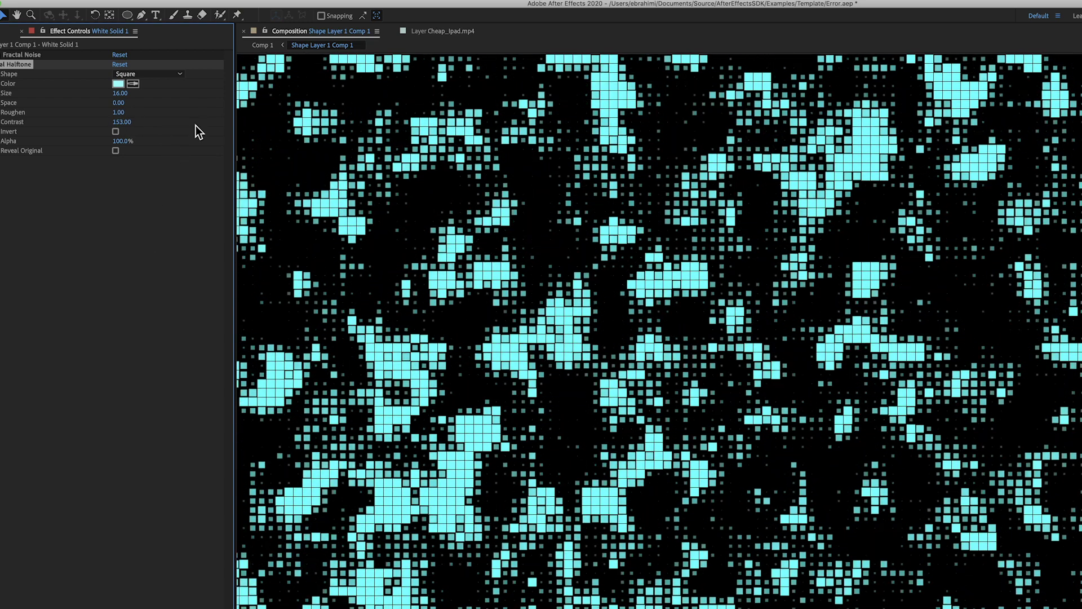
drag(120, 121, 59, 122)
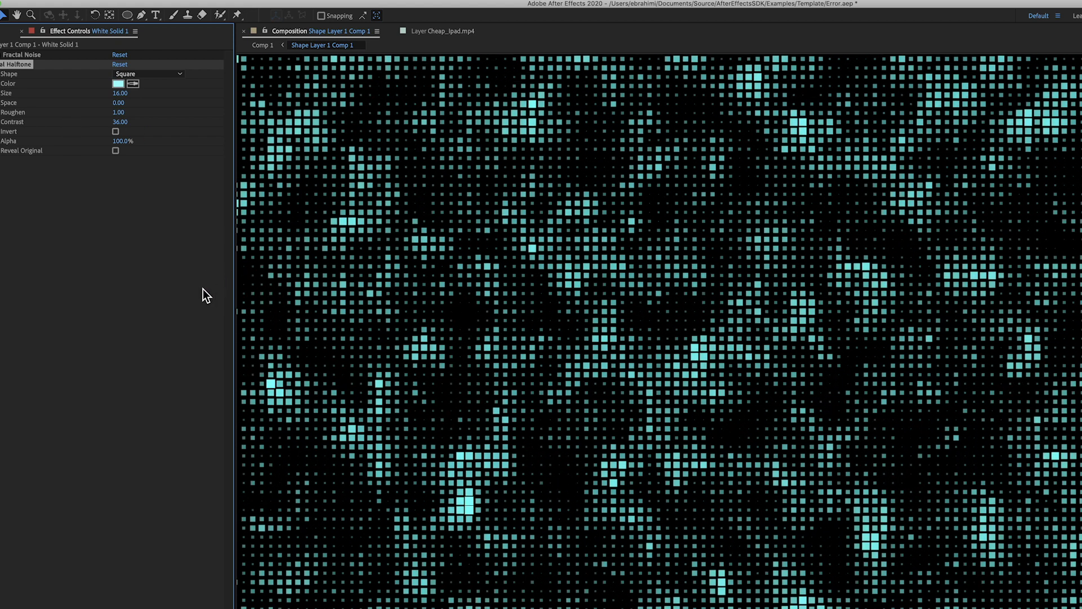
drag(119, 103, 116, 104)
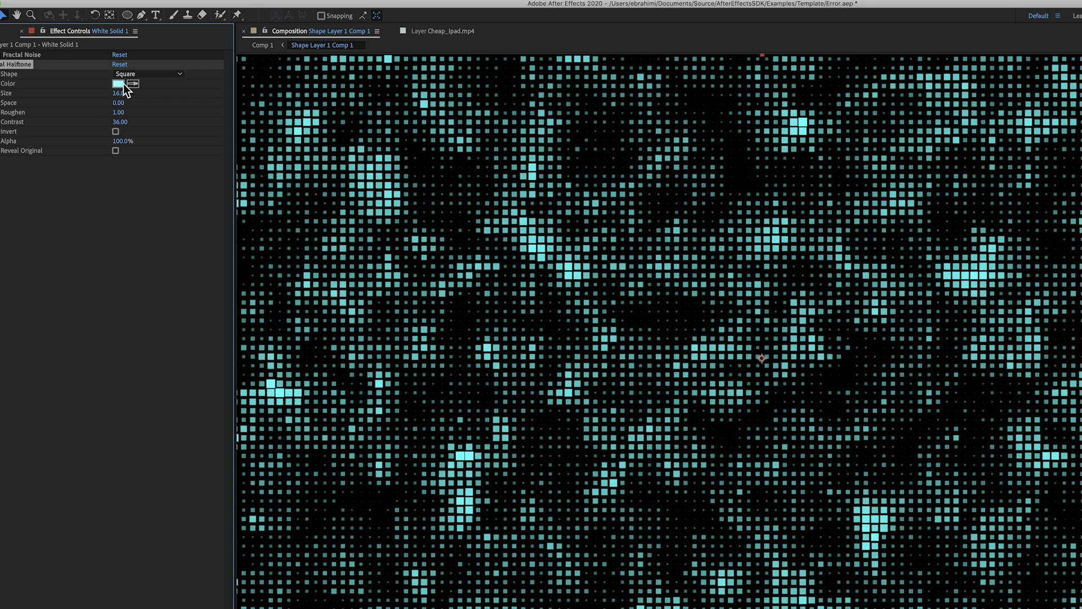
Make the squares pink FF8080, toggle Reveal Original, and fade Alpha to 0%
click(124, 84)
drag(135, 152, 153, 63)
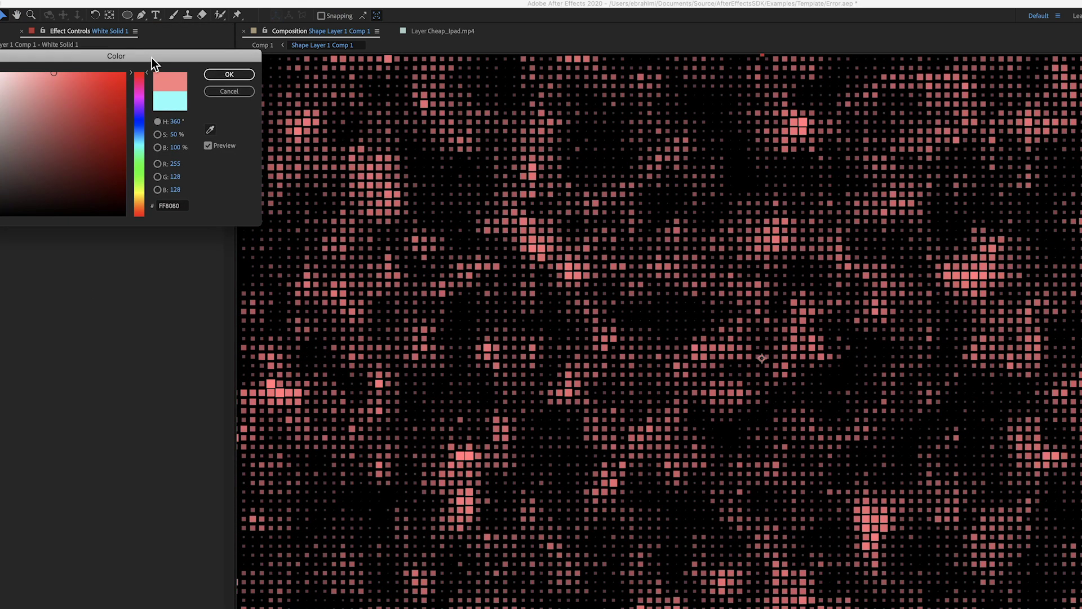
click(247, 76)
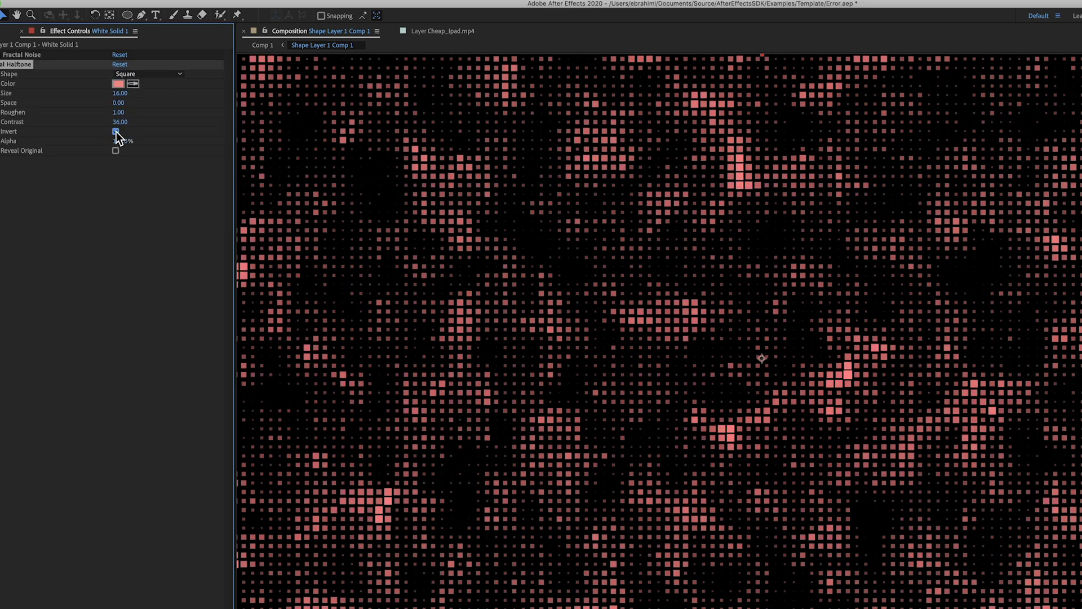
click(115, 151)
click(116, 151)
drag(121, 141, 32, 140)
Show the ellipse's Real Halftone settings and set Contrast to 24
click(115, 151)
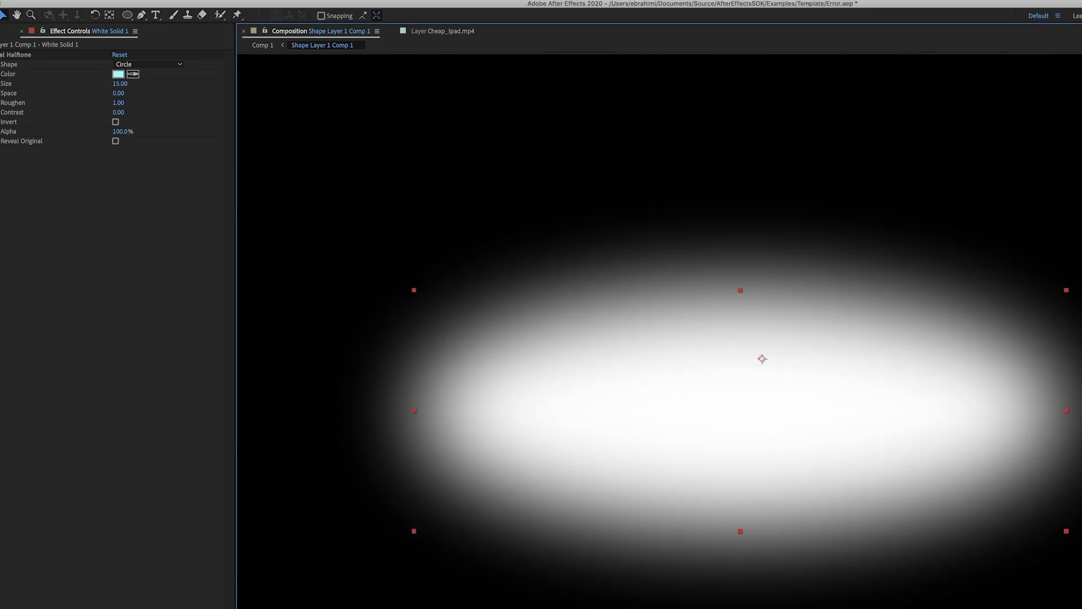
click(17, 55)
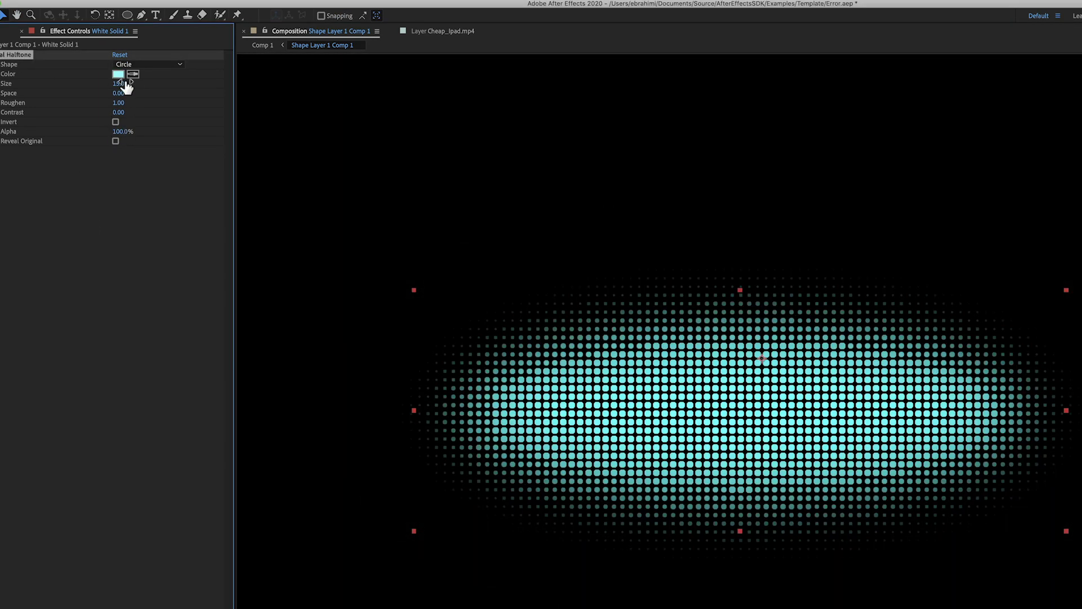
mouse_move(122, 110)
mouse_down()
mouse_move(51, 110)
mouse_move(115, 142)
mouse_move(72, 131)
mouse_move(232, 122)
mouse_move(137, 120)
mouse_up()
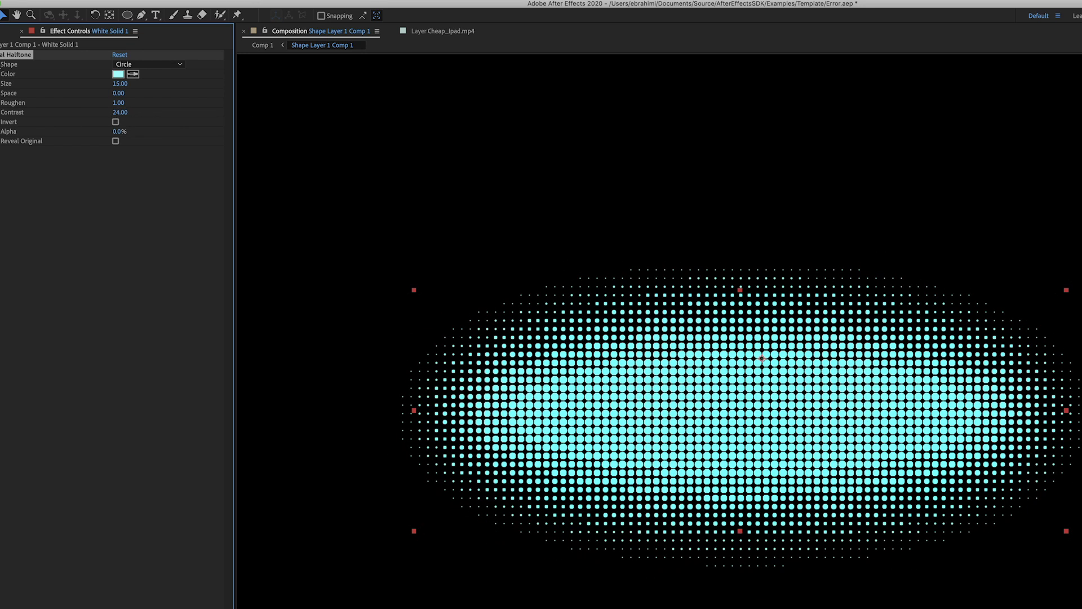
Raise the ellipse mask's top point, then enable the L stroke's halftone
click(739, 286)
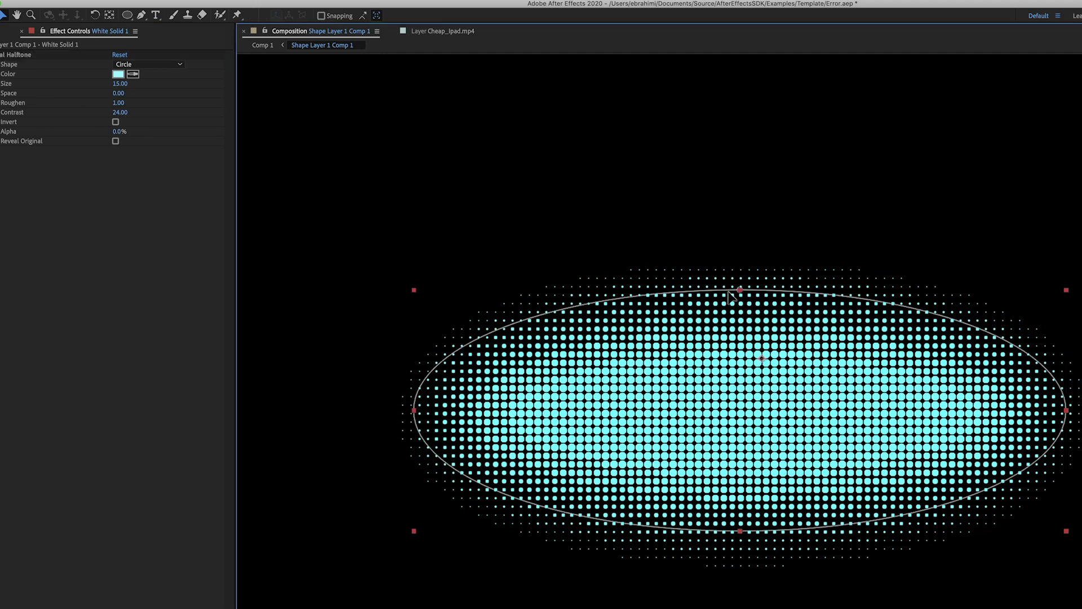
drag(740, 289, 716, 173)
key(ctrl+z)
drag(740, 341, 754, 246)
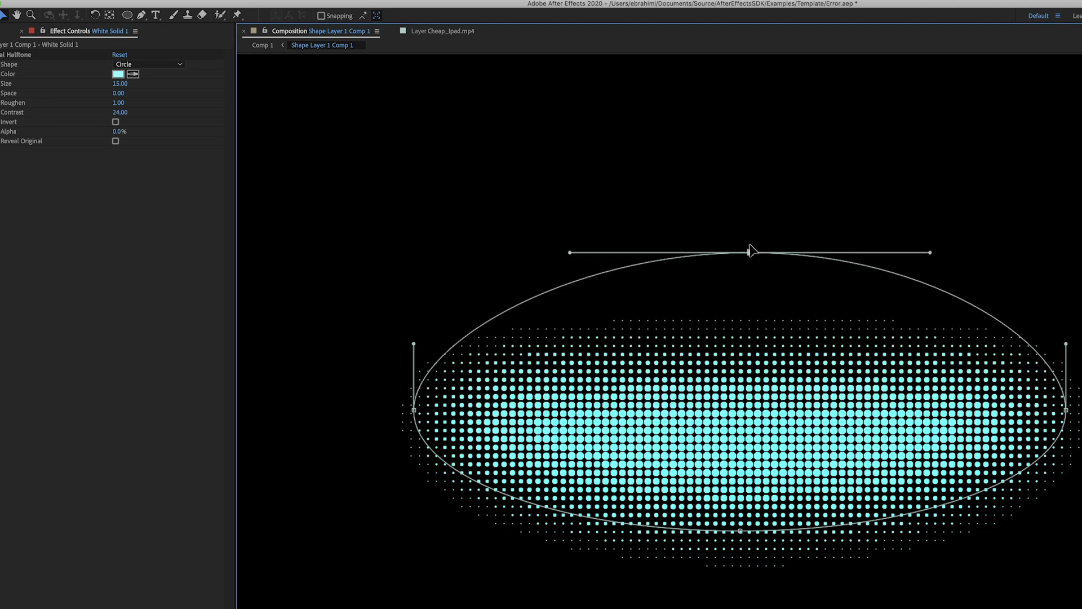
click(13, 69)
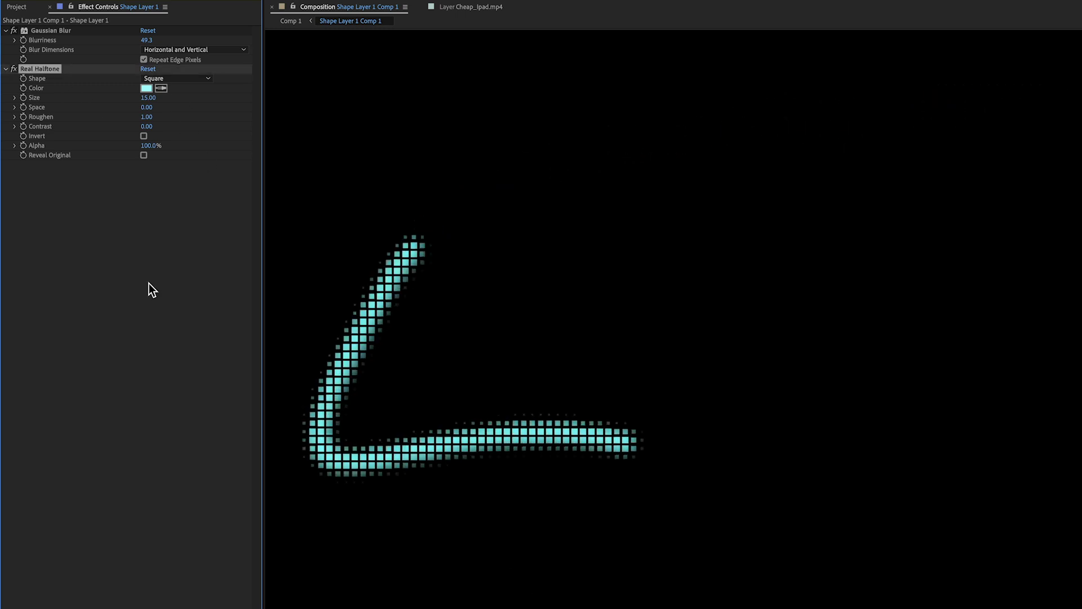
Lower the Real Halftone Alpha to 0% and settle Contrast at 50
mouse_move(149, 146)
mouse_down()
mouse_move(215, 145)
mouse_move(119, 144)
mouse_up()
drag(182, 127, 313, 135)
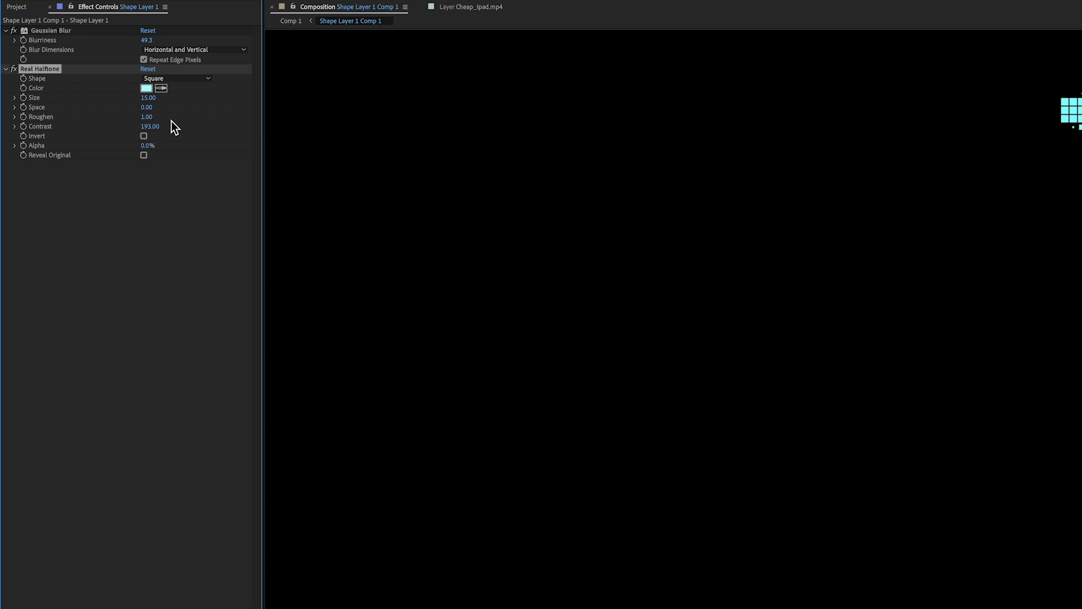
drag(153, 123, 84, 126)
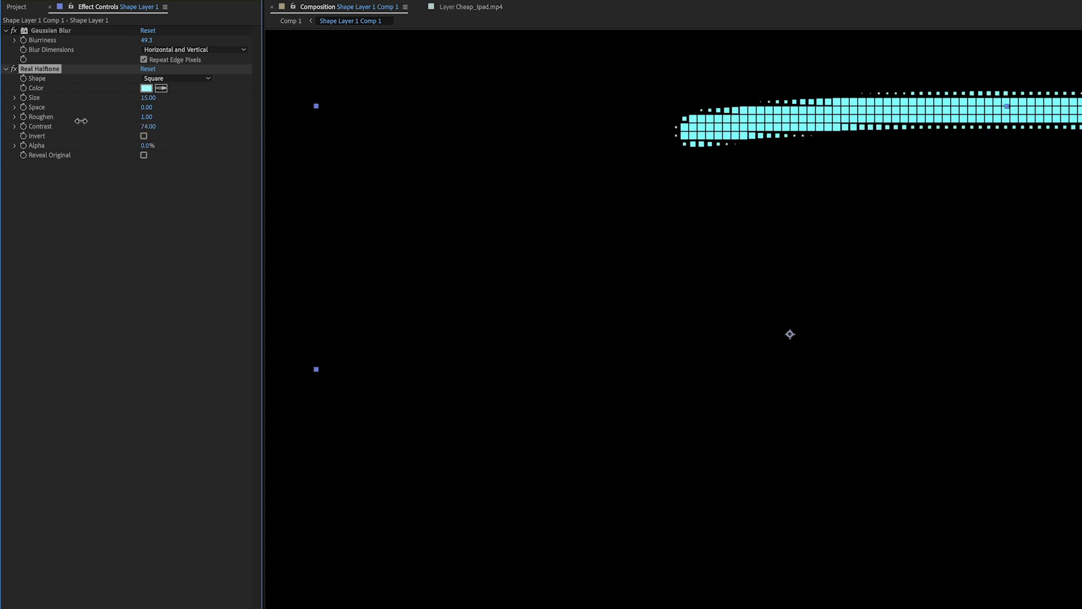
Try a Space of 2, then set it to 5 and play back the cyan-square stroke
text(2)
key(Return)
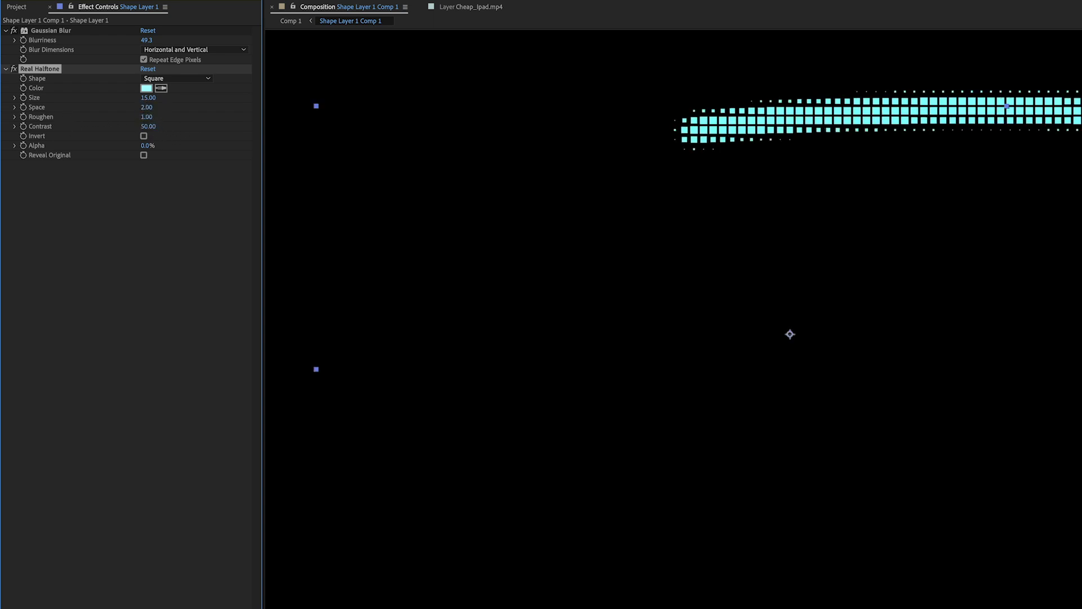
text(5)
key(Return)
key(space)
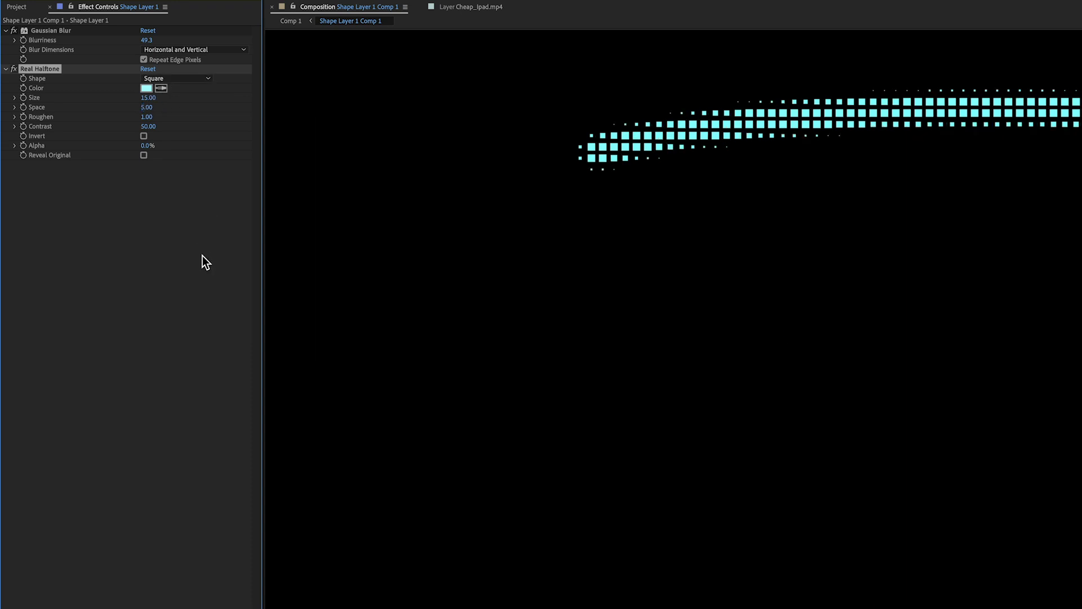